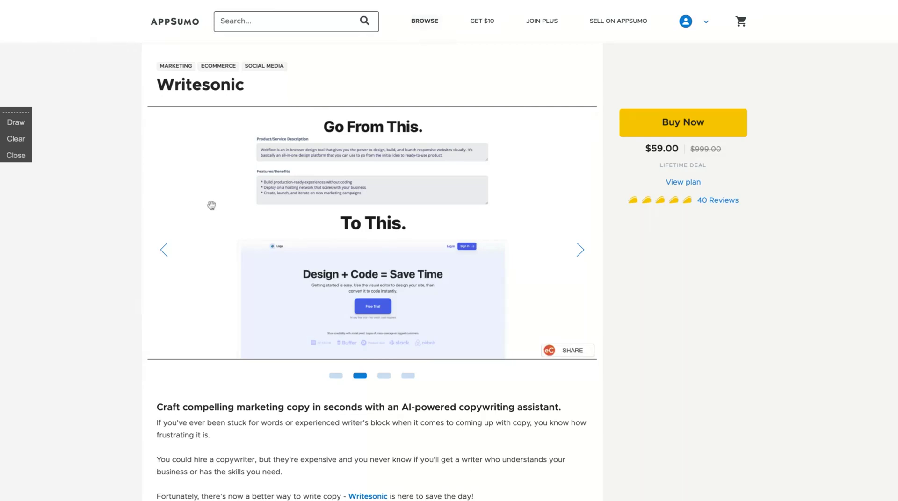
# Move the Writesonic deal carousel back to its first slide, the Writesonic marketing banner.
pyautogui.click(164, 249)
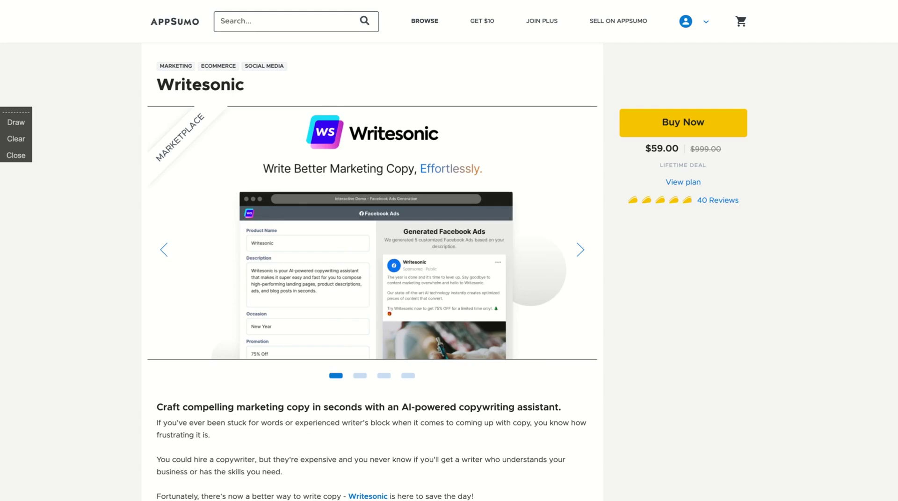
# Scroll the deal page to the AppSumo Offer deal terms and lifetime plan card.
pyautogui.scroll(-7, 112, 306)
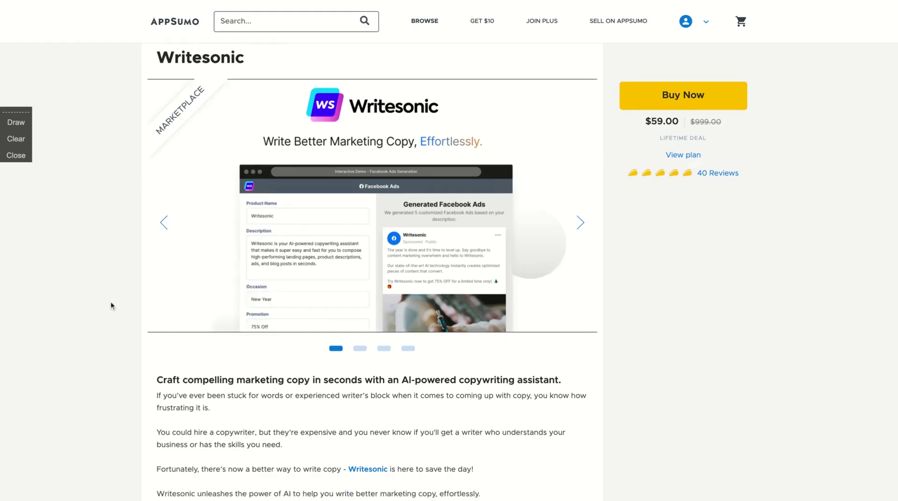
pyautogui.scroll(-13, 112, 306)
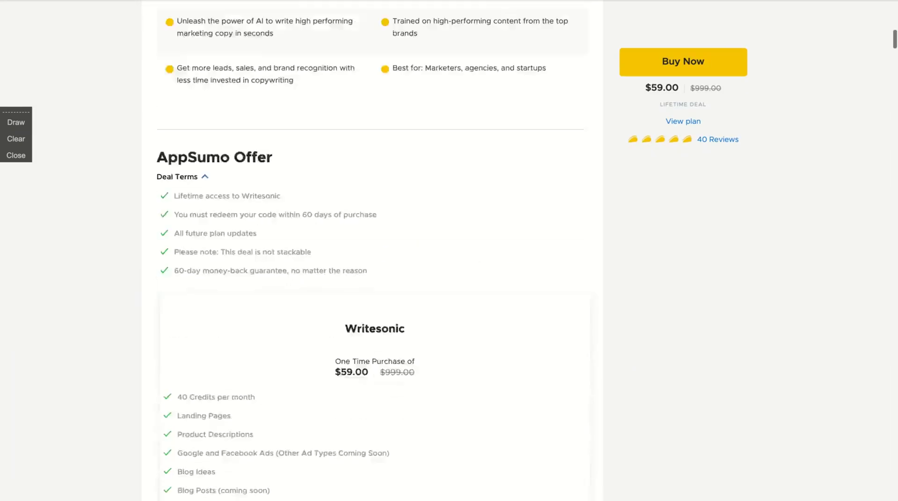
pyautogui.scroll(3, 112, 307)
pyautogui.scroll(3, 374, 280)
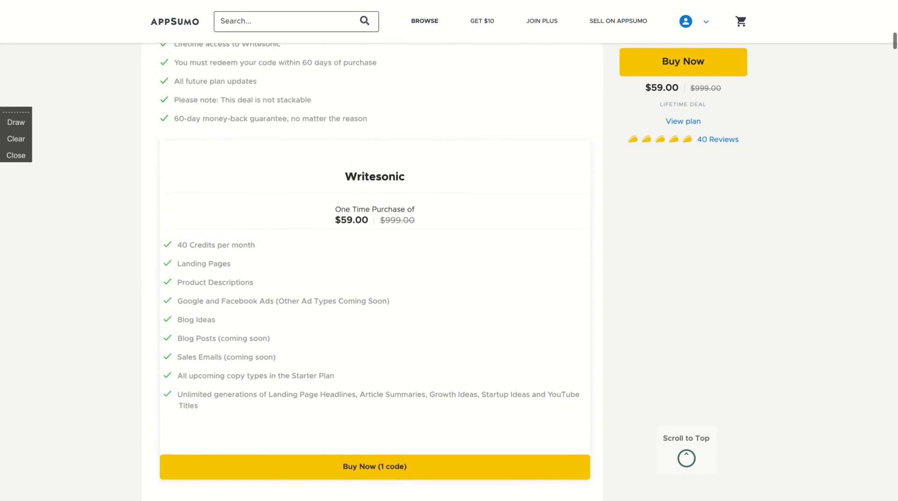
pyautogui.scroll(-1, 374, 280)
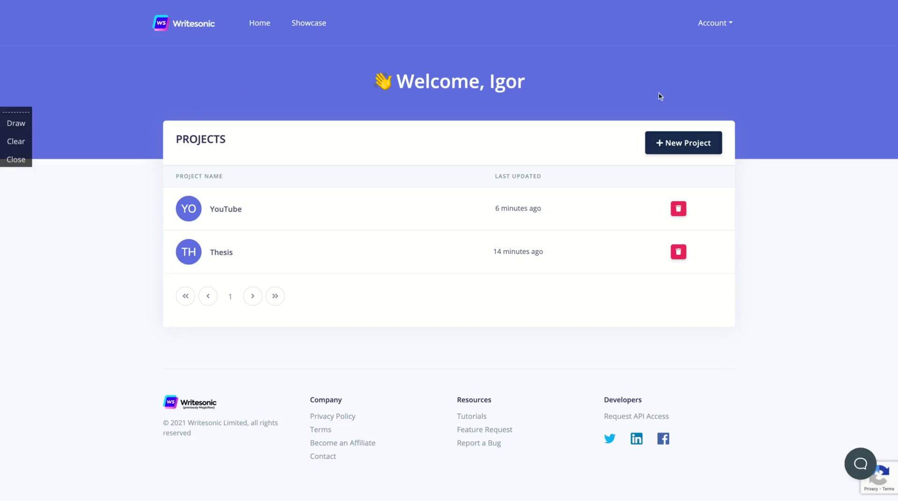
# Open Billing from the Account menu to view the AppSumo Special plan with 40 credits/month.
pyautogui.click(712, 22)
pyautogui.click(707, 71)
pyautogui.scroll(-8, 411, 291)
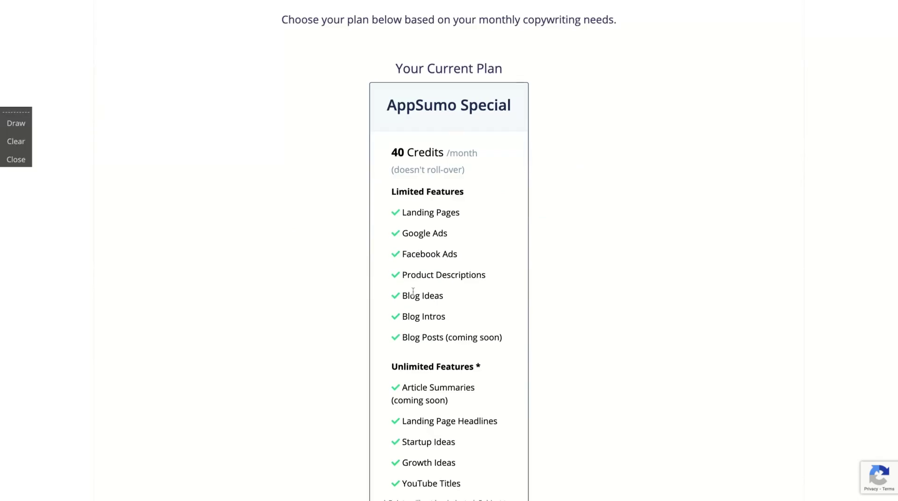
pyautogui.scroll(-1, 412, 291)
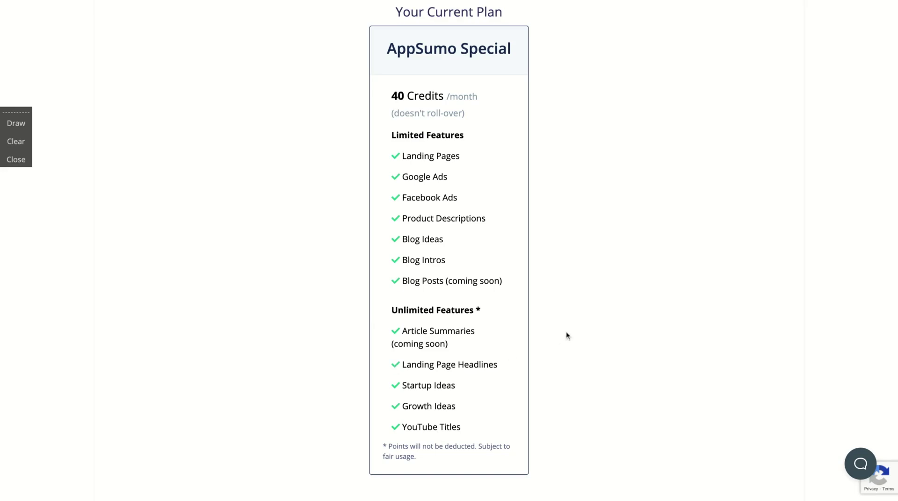
pyautogui.scroll(10, 505, 192)
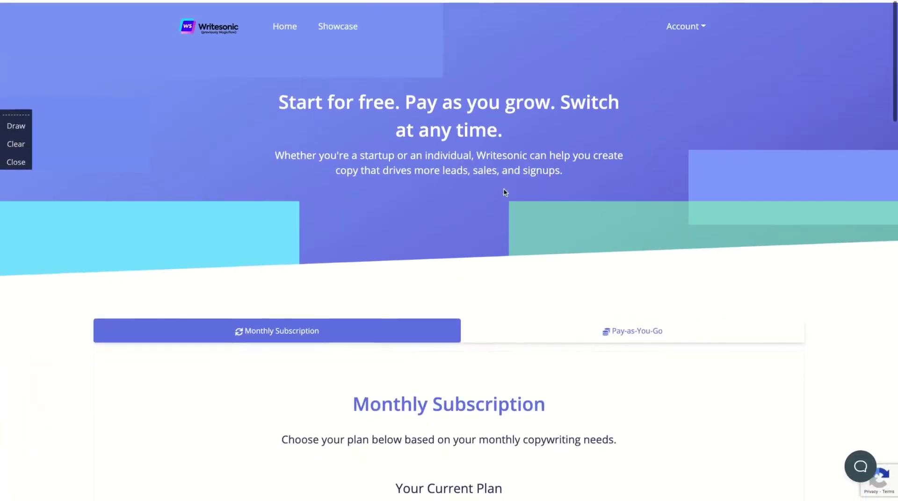
# From Home, open the YouTube project and start the Landing Page Headlines generator.
pyautogui.click(293, 30)
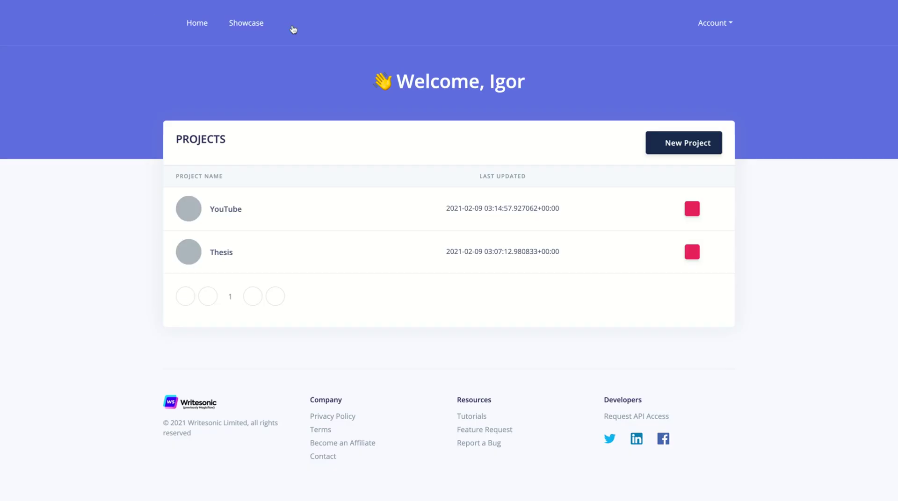
pyautogui.click(226, 219)
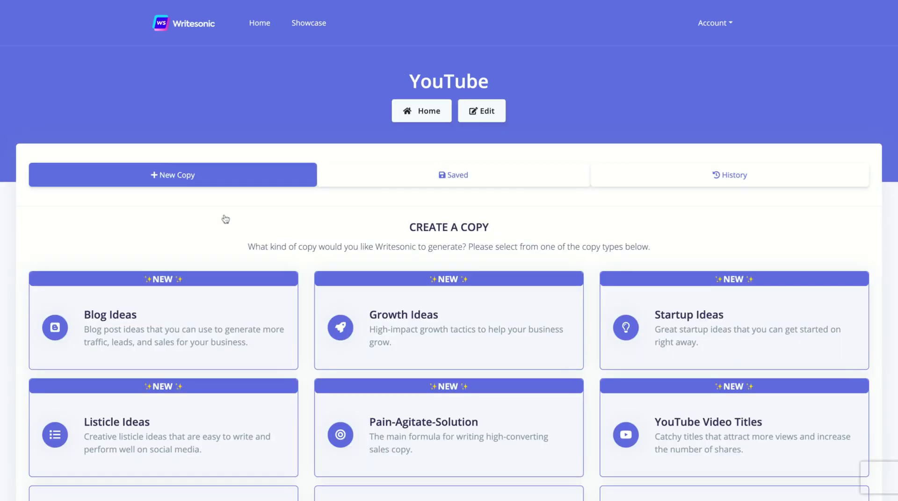
pyautogui.scroll(-8, 399, 341)
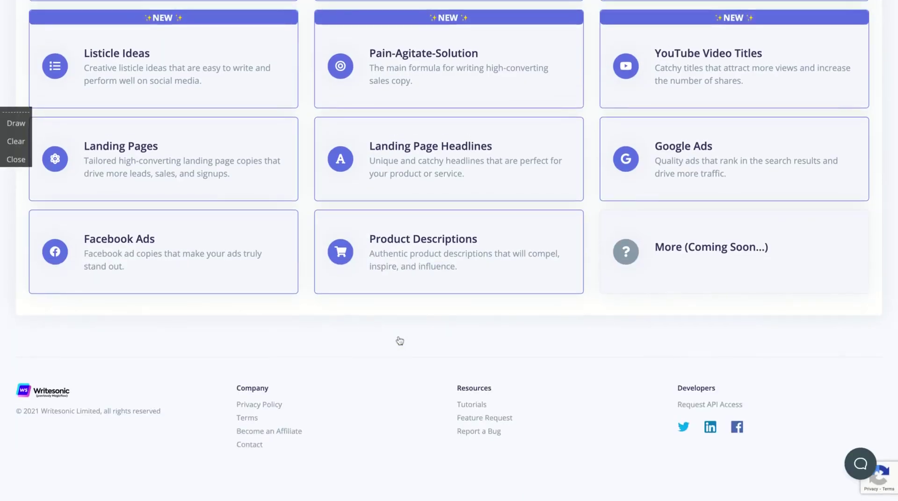
pyautogui.scroll(4, 400, 340)
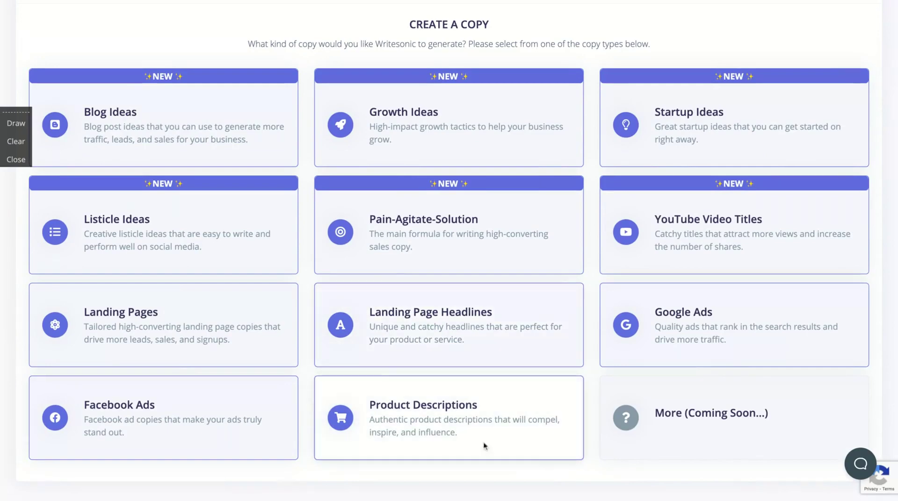
pyautogui.click(492, 322)
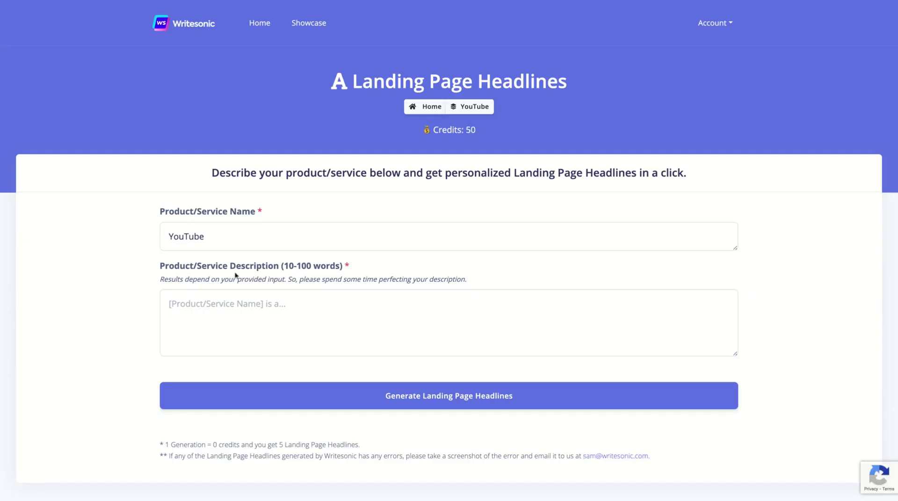
# Change the product name to 'YouTube Videos'.
pyautogui.click(215, 232)
pyautogui.doubleClick(199, 232)
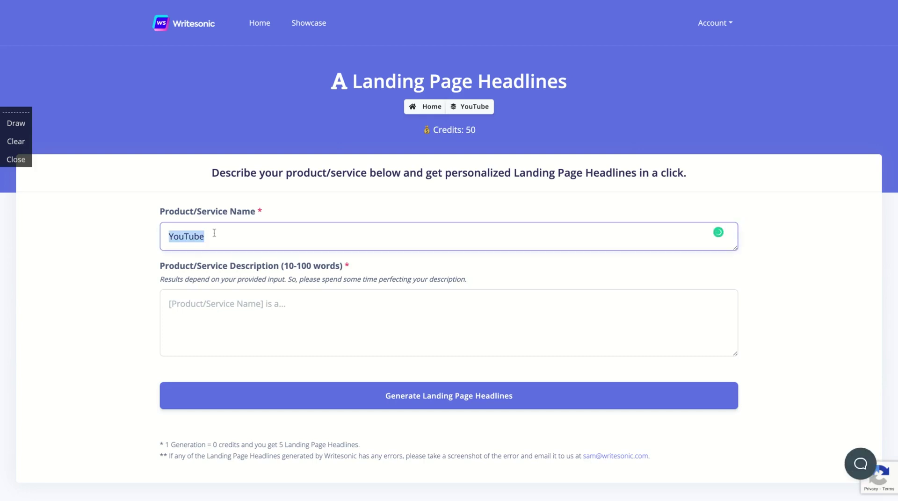
pyautogui.click(218, 237)
pyautogui.write('Videos')
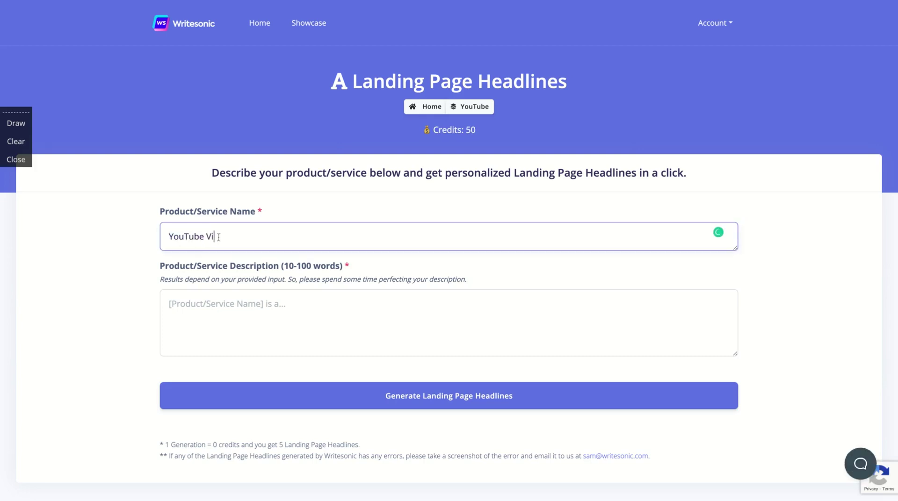
# Describe it as 'I create videos about constitutional law and lifetime deals.'.
pyautogui.click(252, 321)
pyautogui.write('I c')
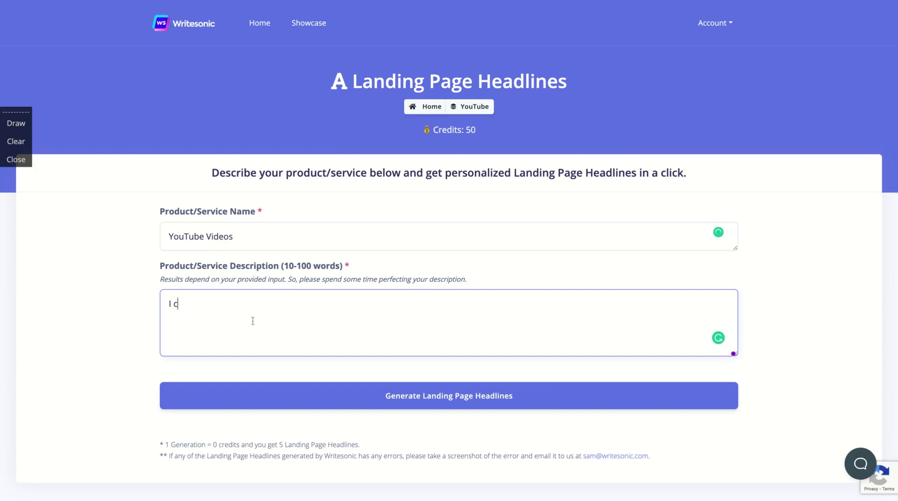
pyautogui.write('reate videos about law and')
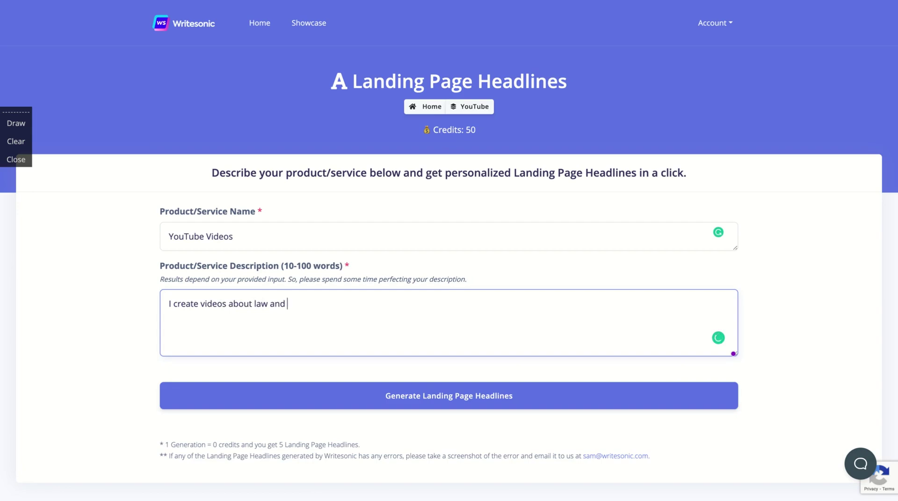
pyautogui.write(' lifetime deals.')
pyautogui.click(390, 392)
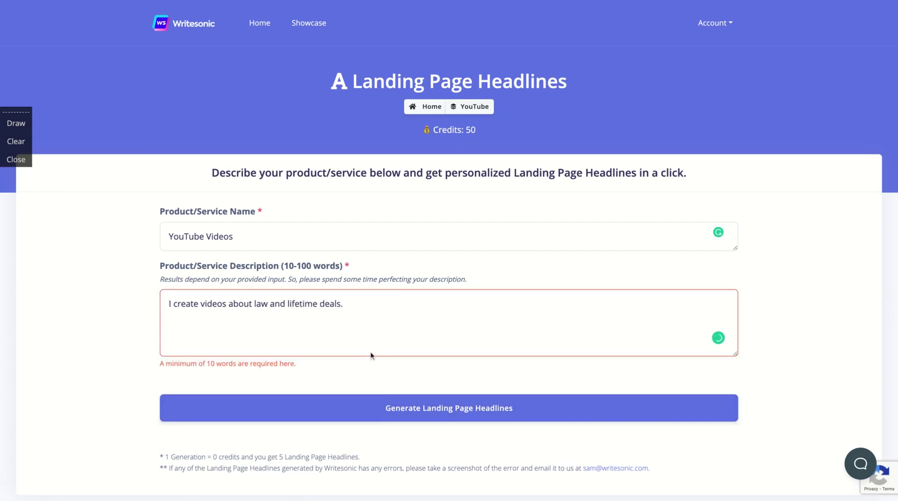
pyautogui.click(254, 303)
pyautogui.write('constitutional')
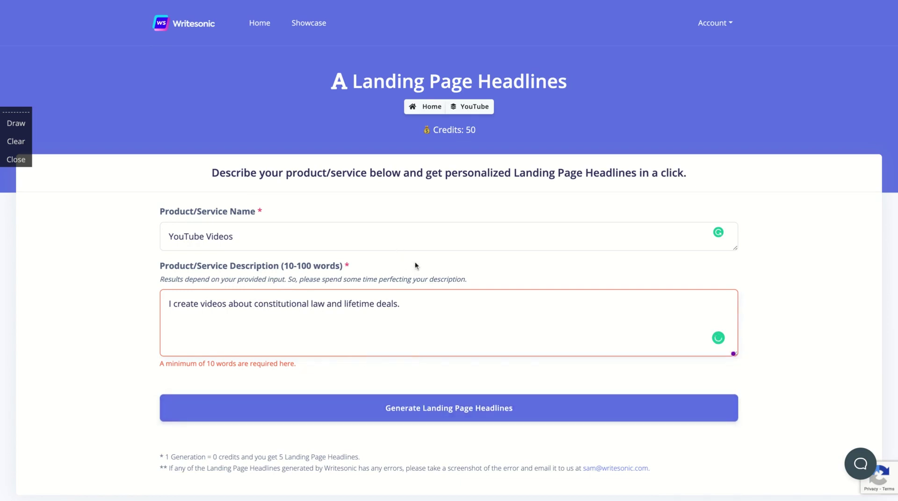
pyautogui.click(345, 304)
# Add 'appsumo' to the description and generate five headlines, including 'Find your constitutional rights.'.
pyautogui.write('appsumo')
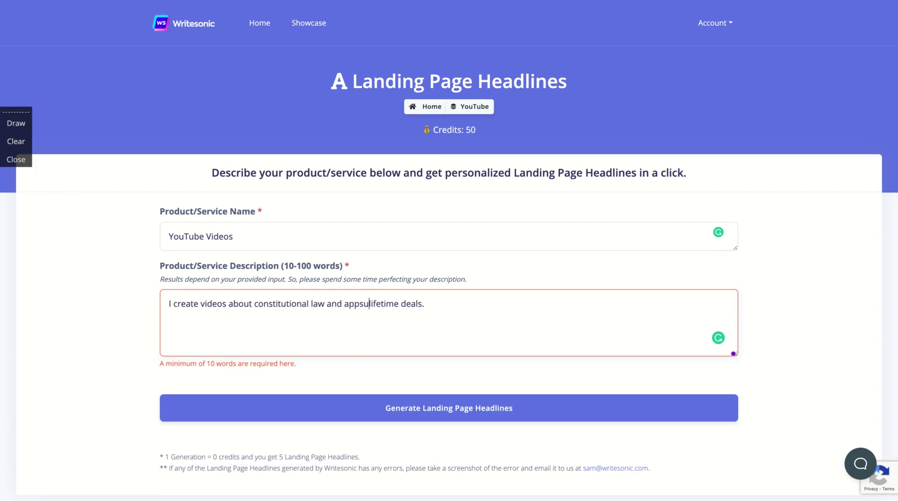
pyautogui.click(393, 396)
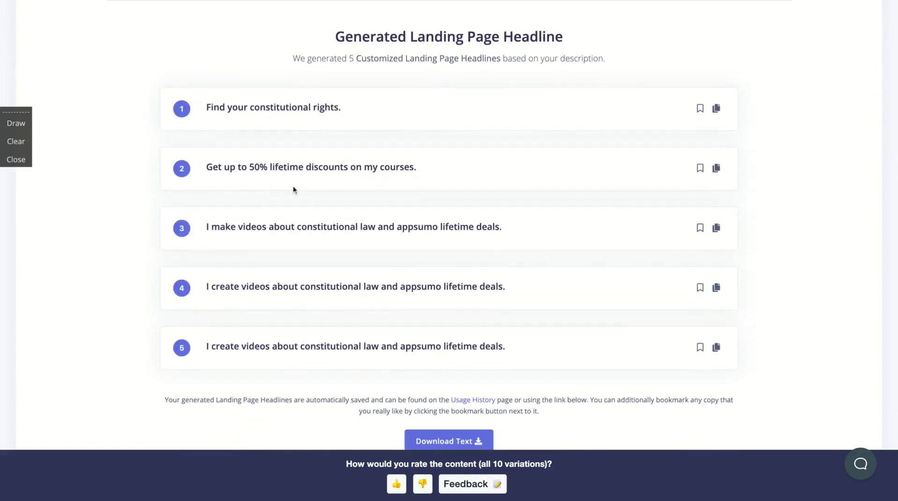
pyautogui.scroll(1, 294, 189)
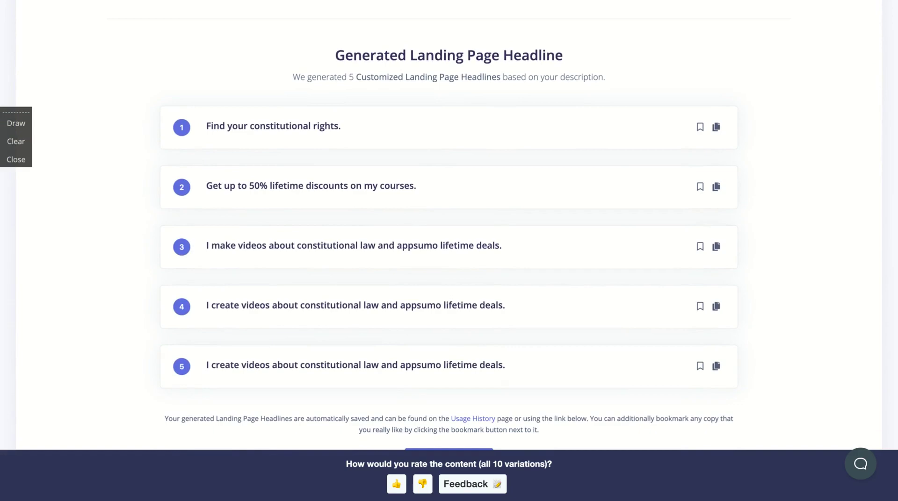
pyautogui.scroll(2, 449, 224)
pyautogui.scroll(-2, 449, 224)
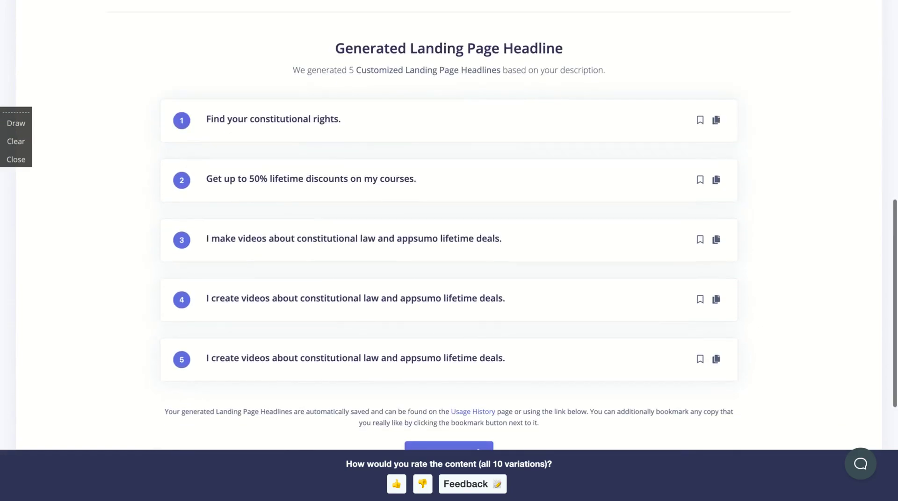
pyautogui.scroll(-1, 449, 229)
pyautogui.scroll(10, 449, 229)
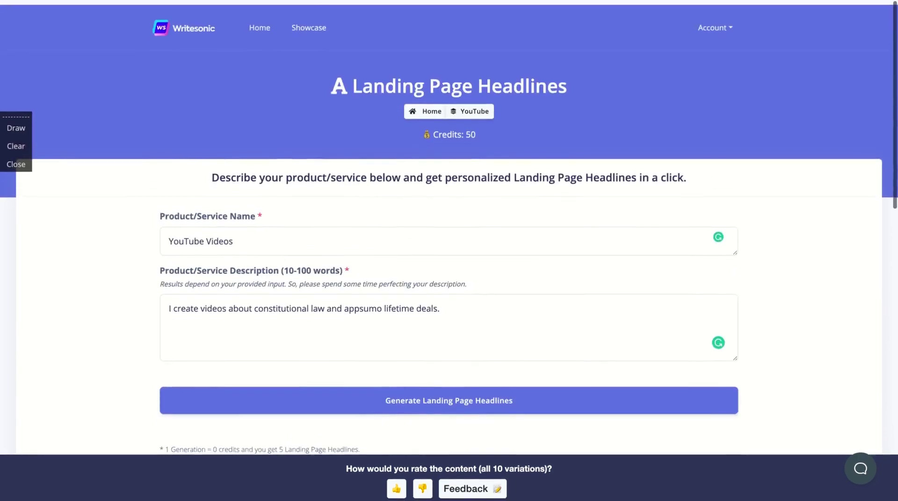
pyautogui.scroll(-15, 364, 210)
pyautogui.scroll(5, 363, 210)
pyautogui.scroll(10, 363, 211)
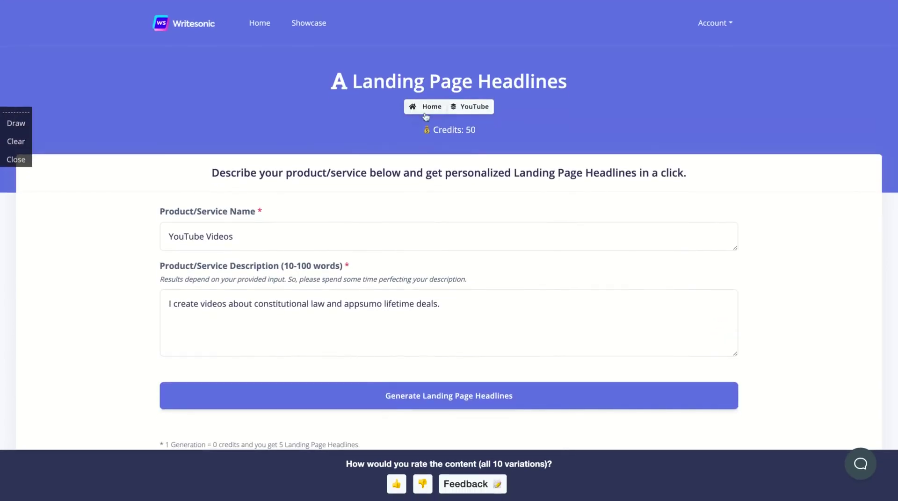
# Return to the YouTube project and open the YouTube Video Titles generator.
pyautogui.click(425, 107)
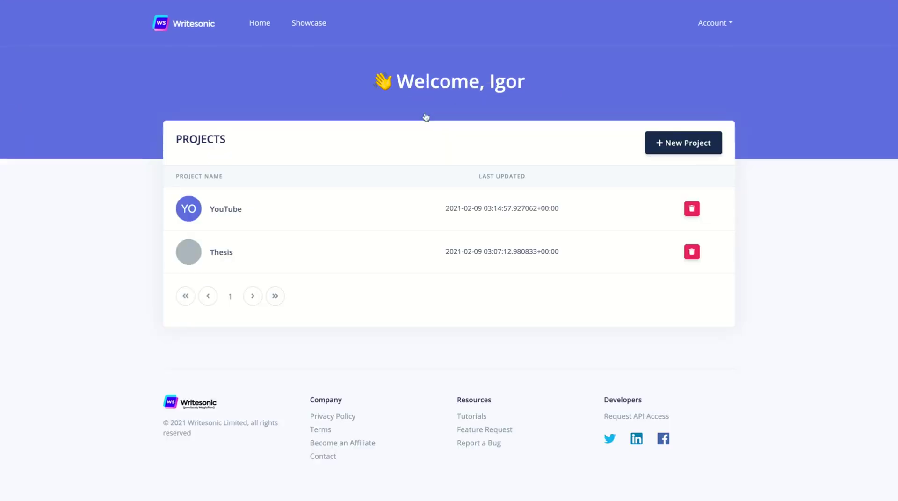
pyautogui.click(218, 209)
pyautogui.scroll(-8, 617, 292)
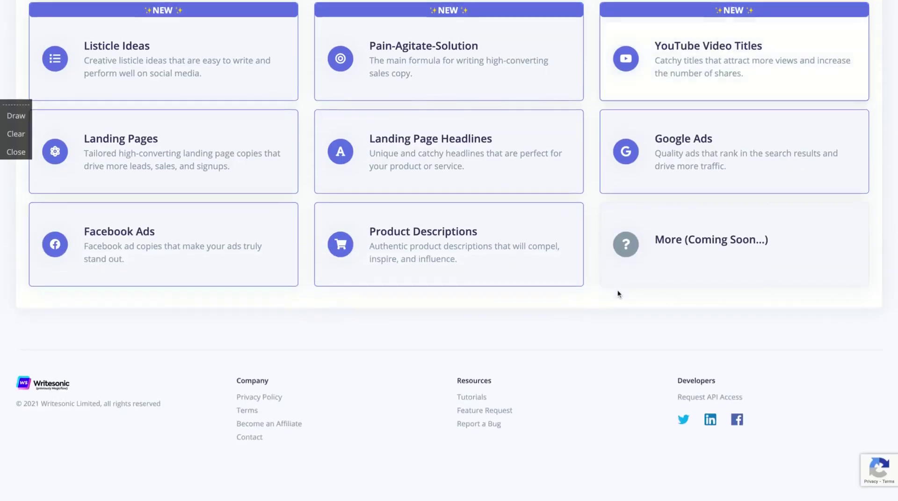
pyautogui.scroll(3, 618, 293)
pyautogui.click(672, 220)
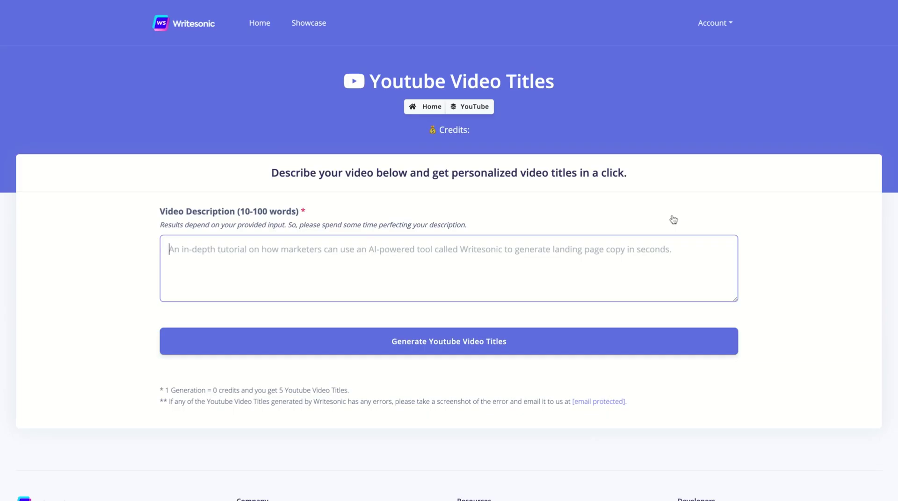
# Enter the video description 'I will create a video about writesonic, an AI copywriting tool on AppSumo'.
pyautogui.click(300, 263)
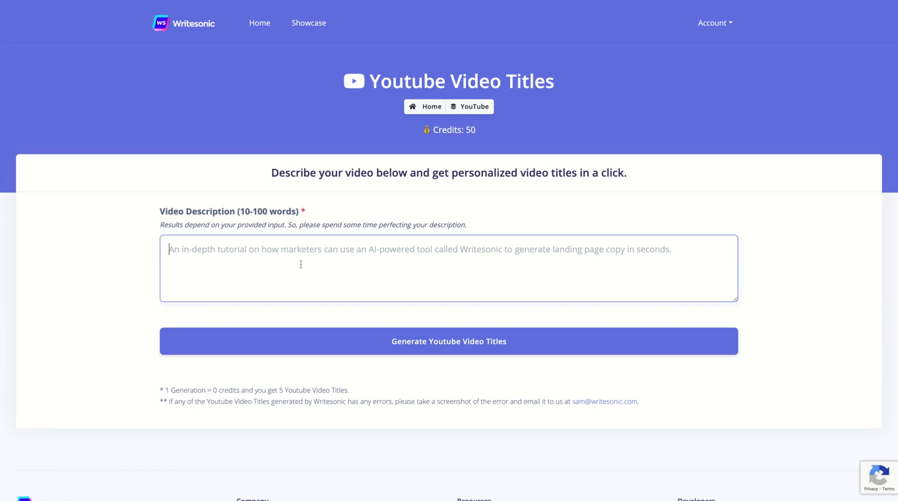
pyautogui.write('I will')
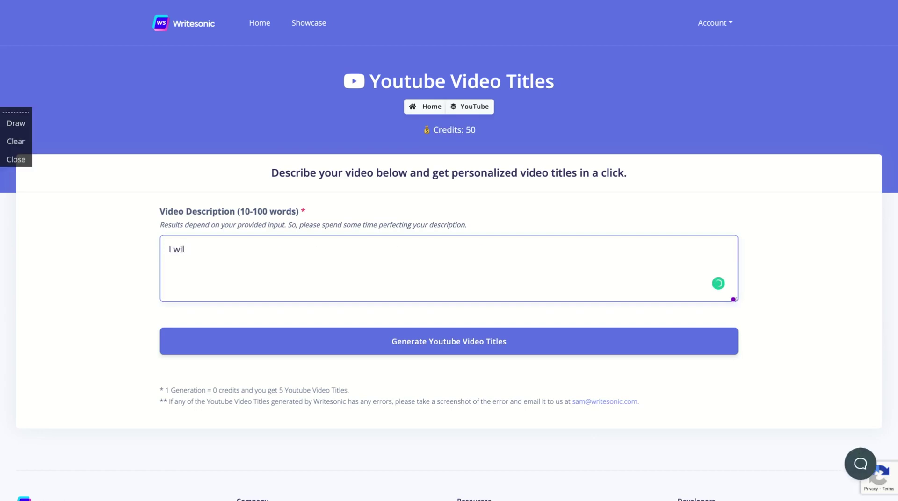
pyautogui.press('BackSpace')
pyautogui.press('BackSpace')
pyautogui.press('BackSpace')
pyautogui.write('will create a video about writesoni')
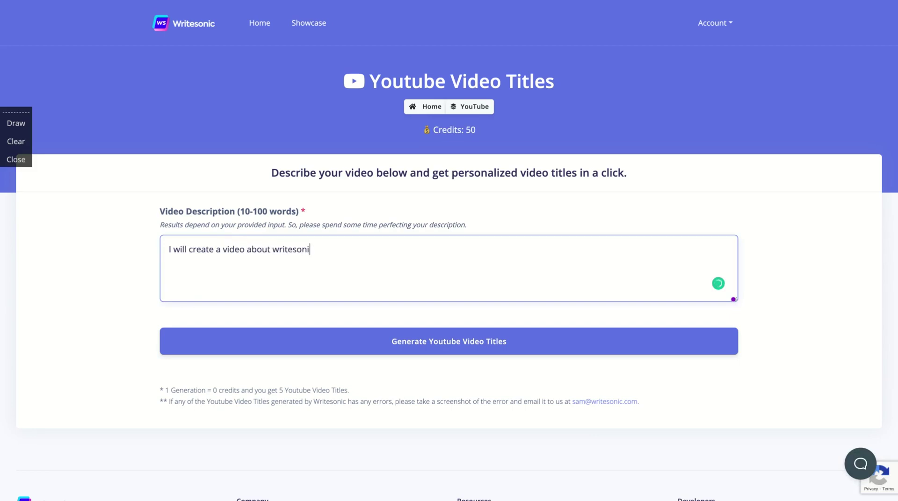
pyautogui.write('c, an AI c')
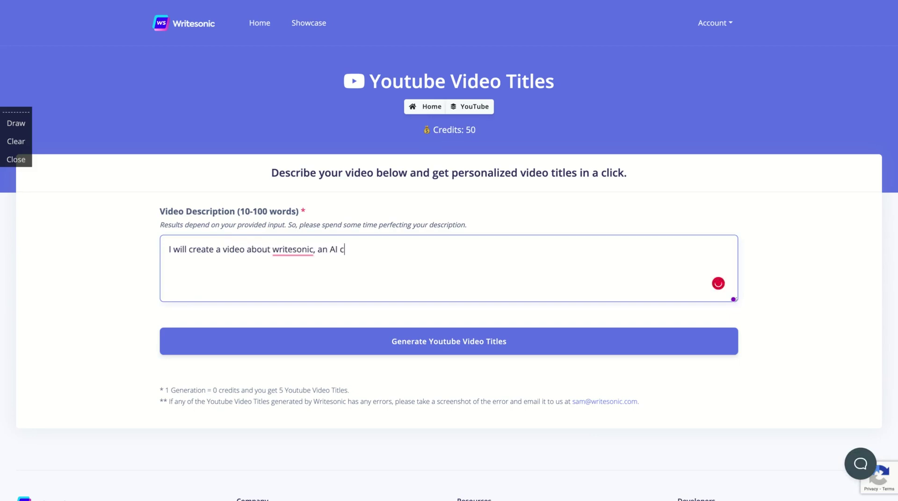
pyautogui.write('opywritig')
pyautogui.press('BackSpace')
pyautogui.write('ng tool ')
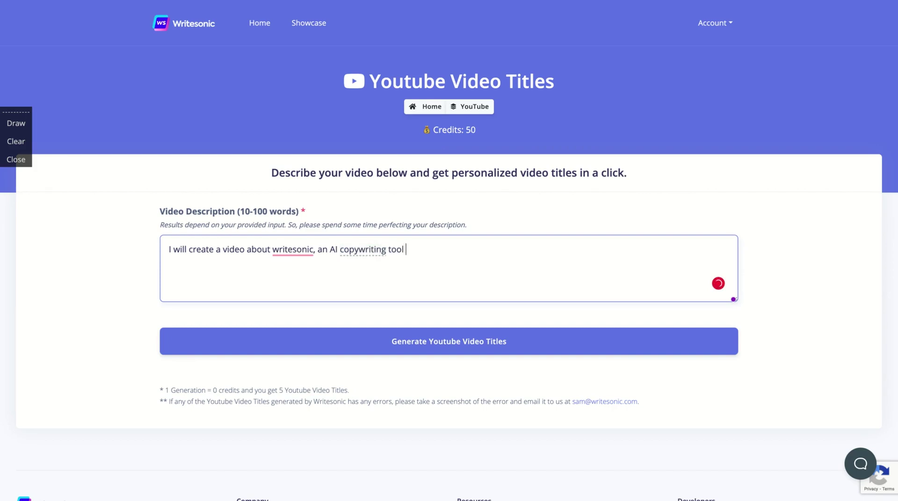
pyautogui.write('on AppSumo')
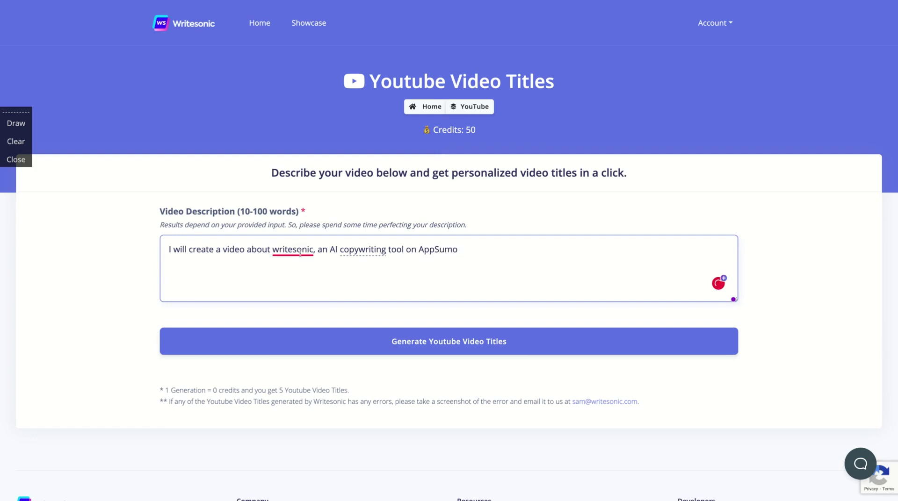
pyautogui.moveTo(311, 253)
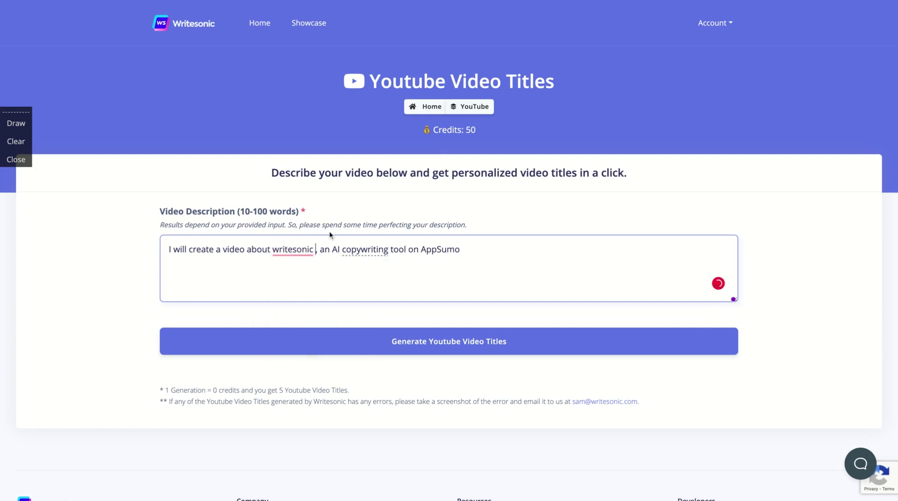
# Generate five YouTube titles, from 'Writesonic review' to 'Writesonic ai copywriting tool'.
pyautogui.click(369, 340)
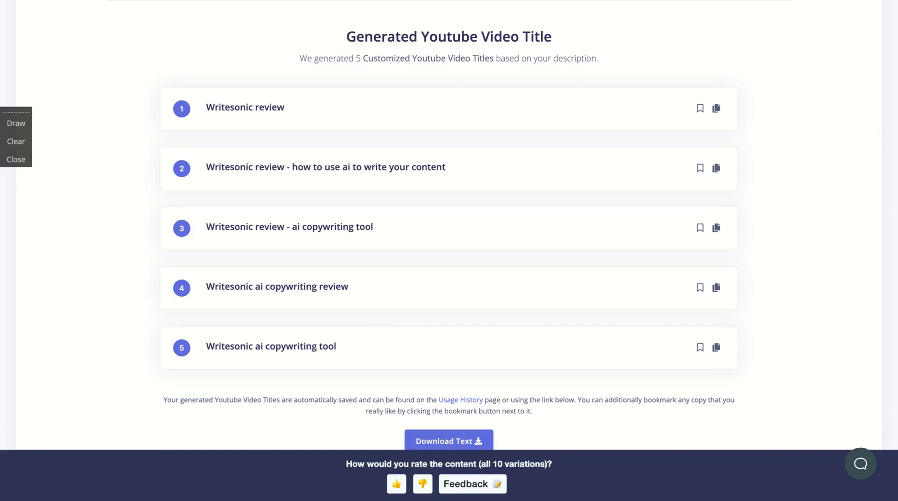
pyautogui.scroll(5, 448, 223)
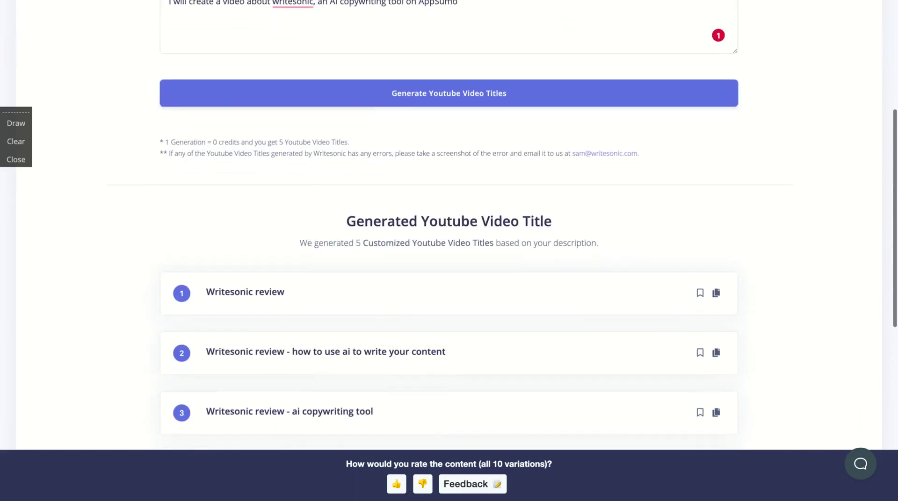
pyautogui.scroll(5, 291, 228)
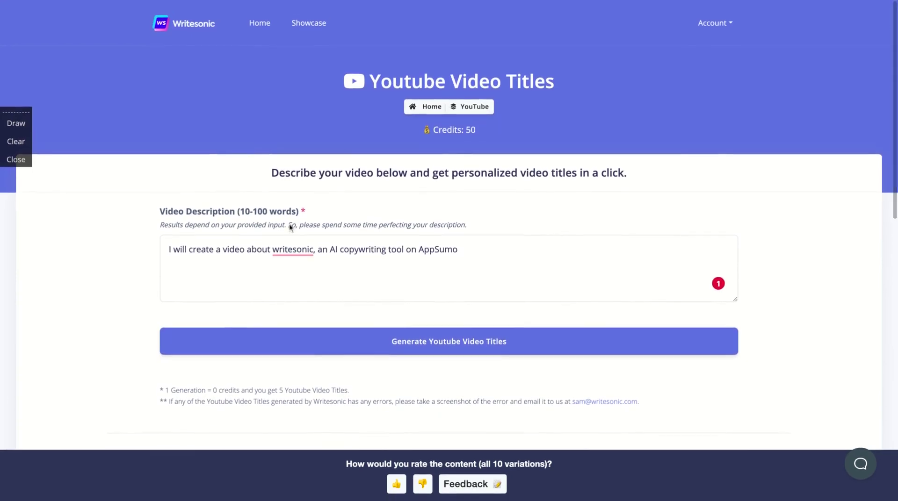
pyautogui.click(487, 258)
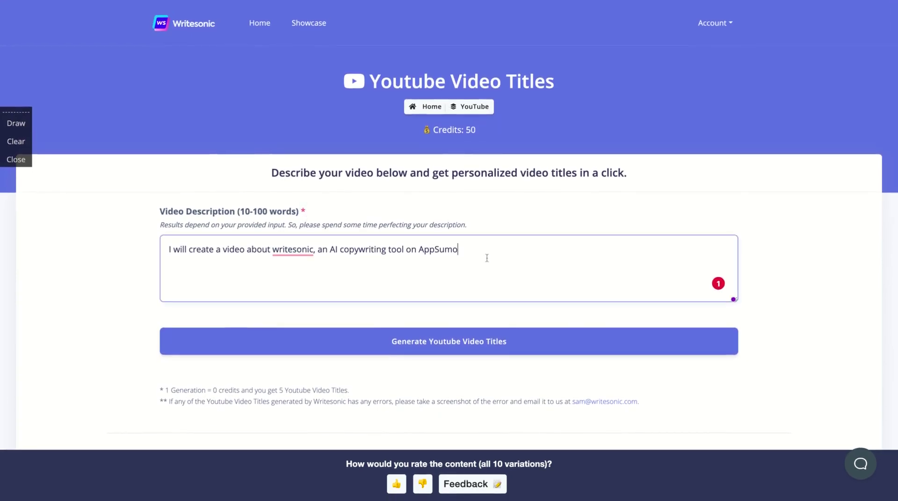
pyautogui.hotkey('ctrl', 'a')
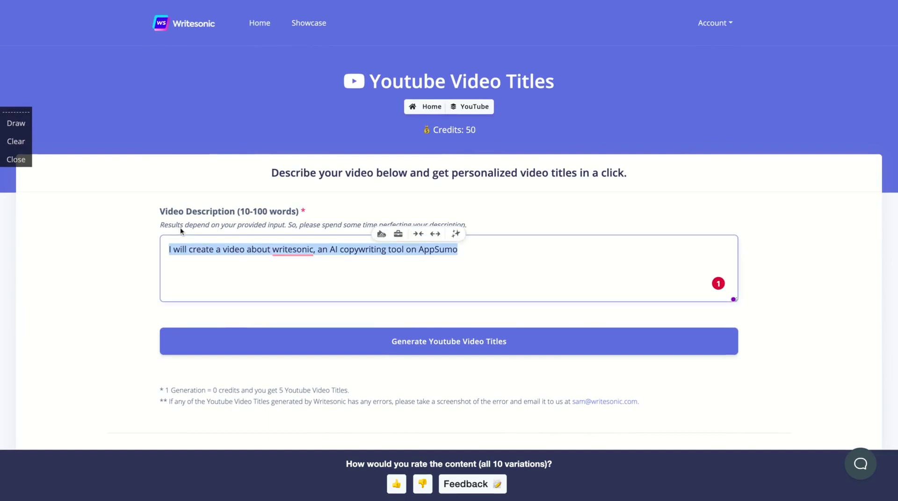
pyautogui.click(244, 248)
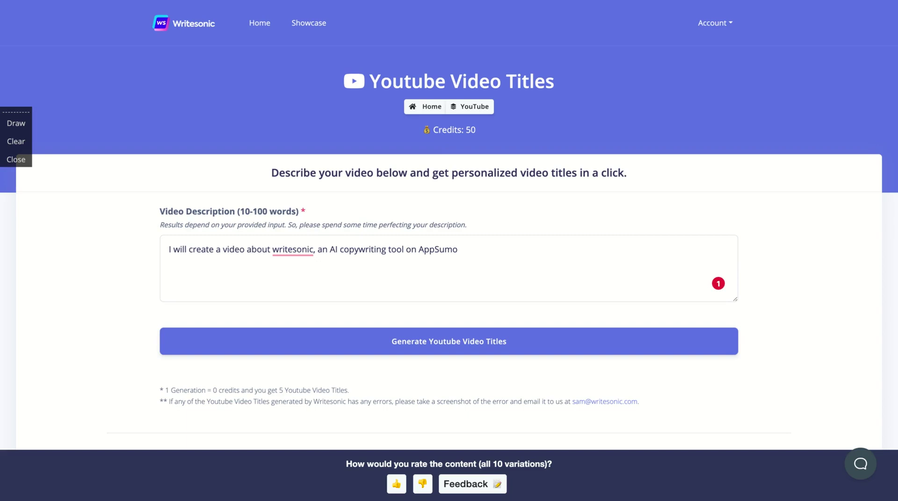
# Go back Home, open the YouTube project and start the Facebook Ads copy form.
pyautogui.click(251, 29)
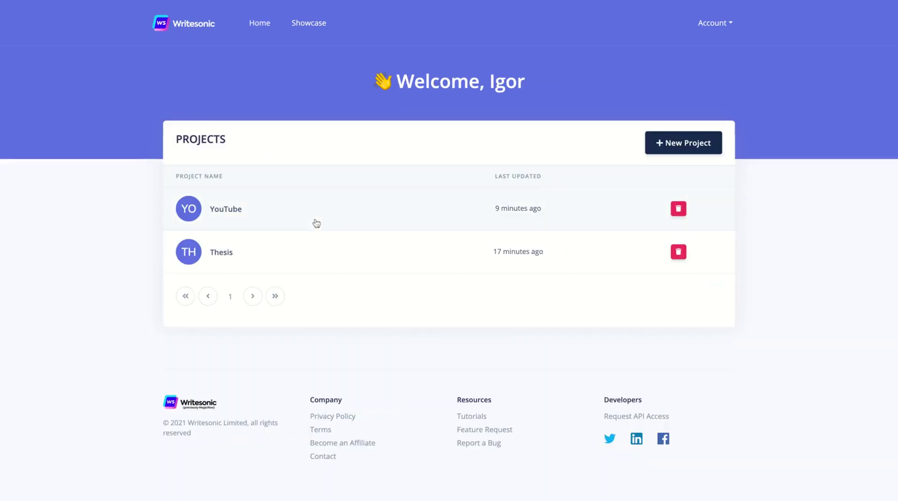
pyautogui.click(211, 213)
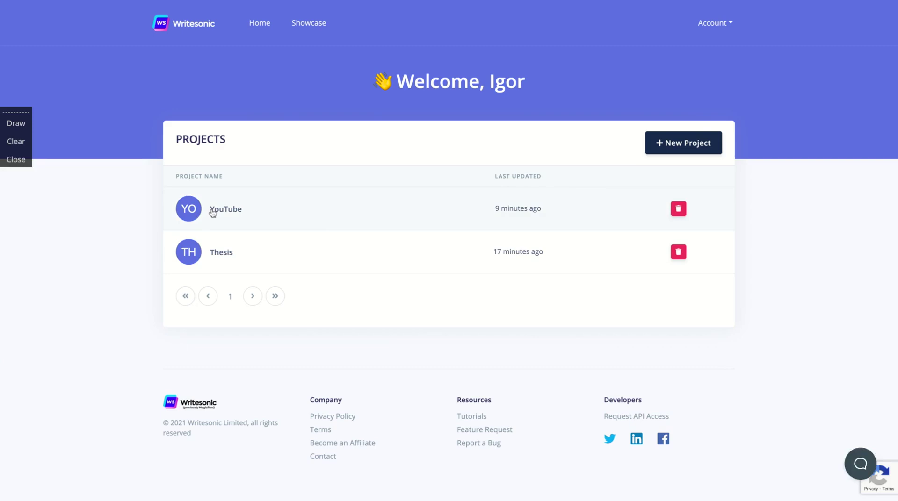
pyautogui.scroll(-8, 414, 317)
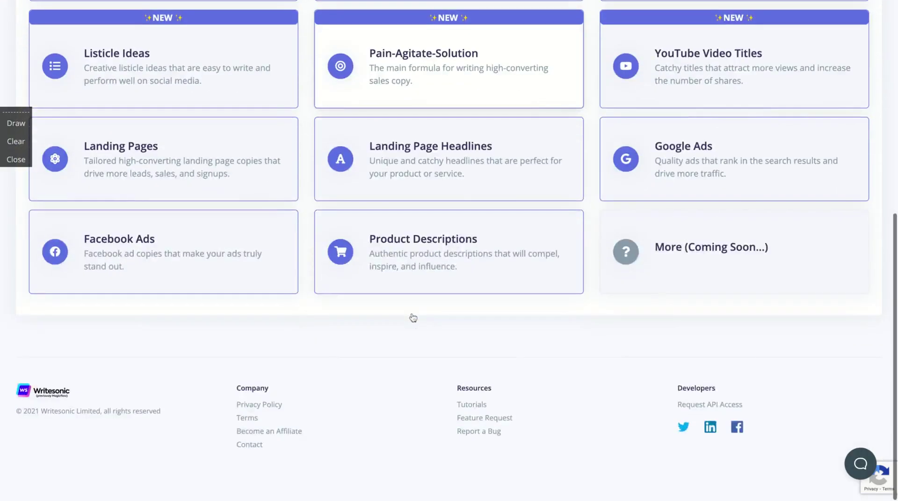
pyautogui.scroll(3, 411, 315)
pyautogui.scroll(3, 449, 154)
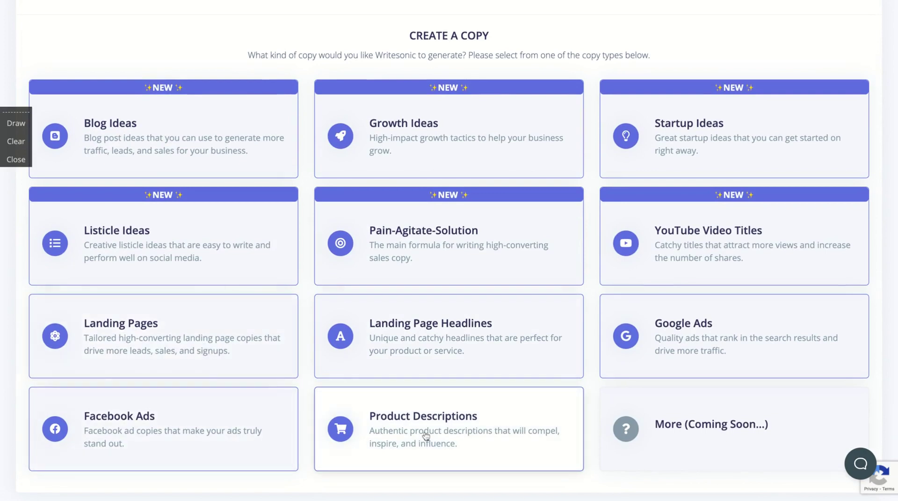
pyautogui.scroll(2, 174, 438)
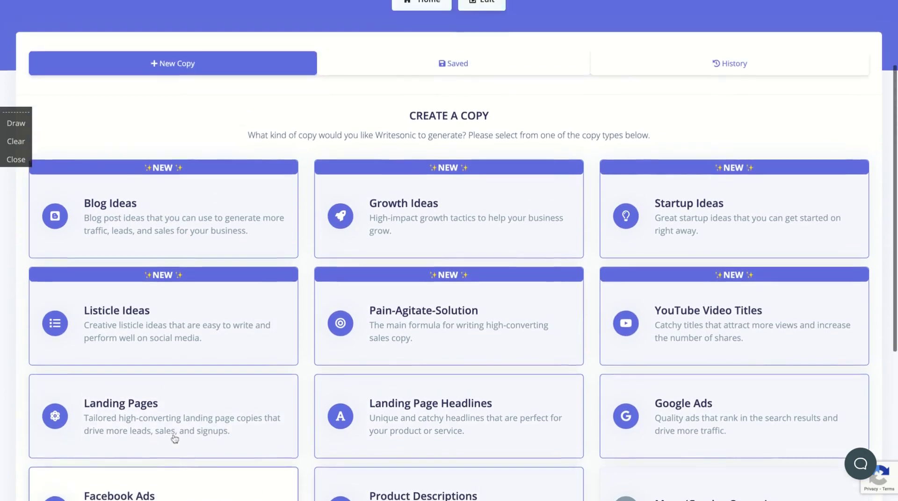
pyautogui.scroll(-2, 174, 439)
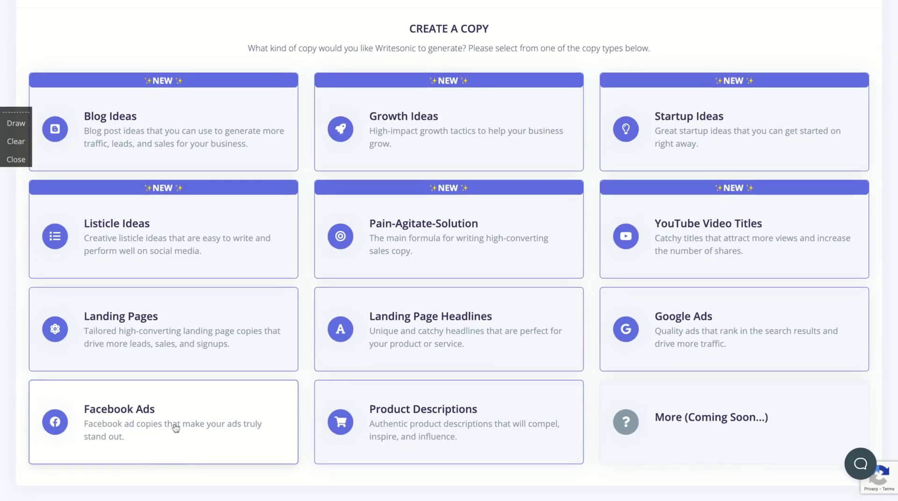
pyautogui.click(175, 429)
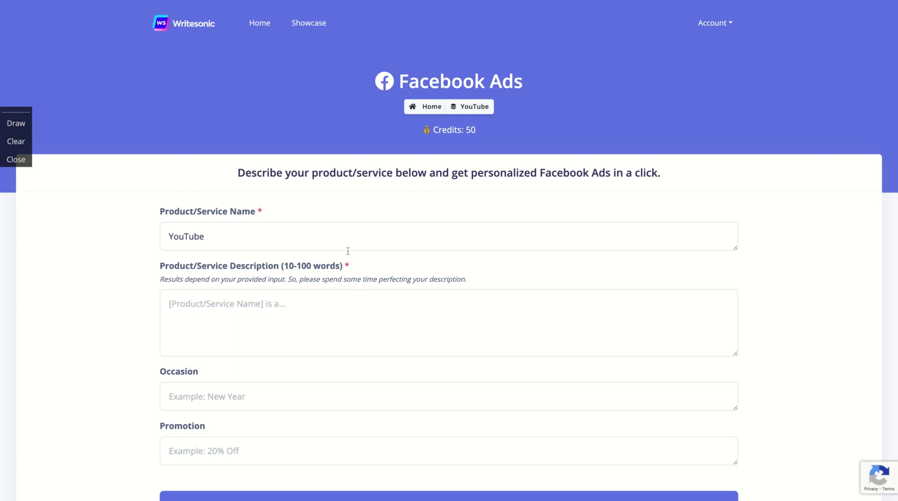
# Replace the prefilled product name YouTube with 'Writesonic'.
pyautogui.click(329, 244)
pyautogui.hotkey('ctrl', 'a')
pyautogui.write('W')
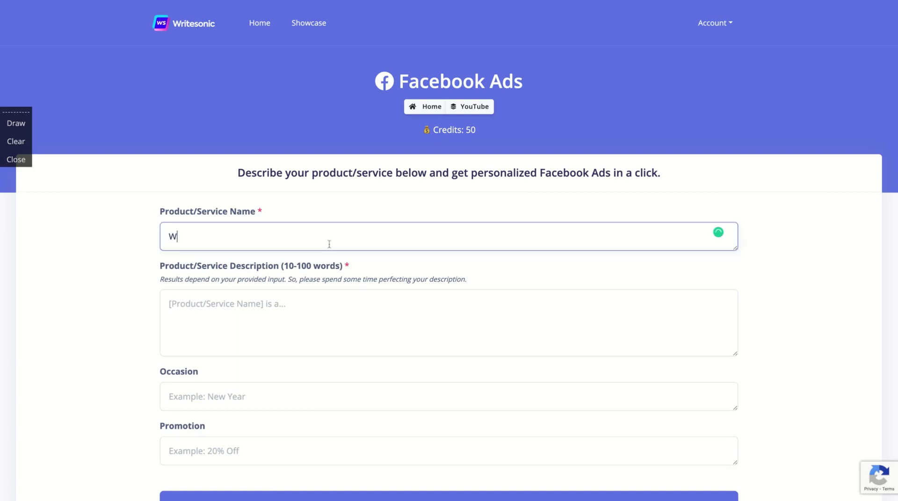
pyautogui.write('ritesonic')
pyautogui.click(709, 2)
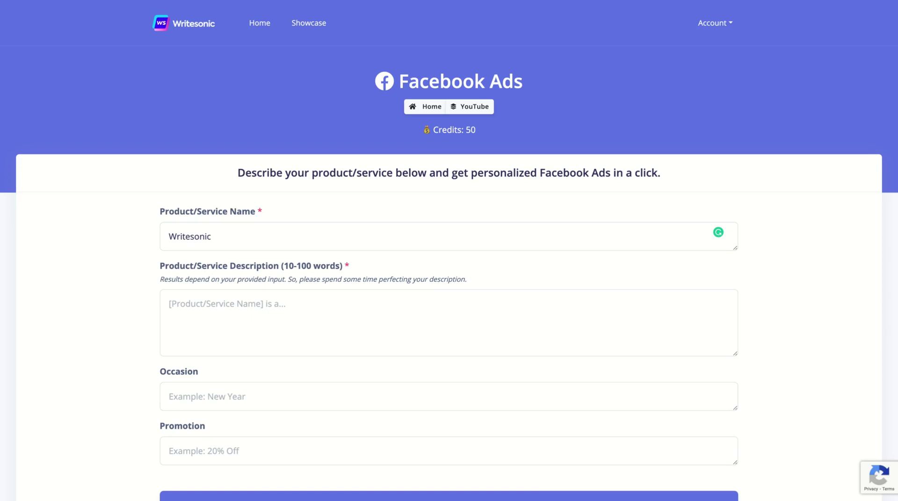
# Paste the multi-paragraph AI-copywriting description and set the promotion to 'Lifetime Deal'.
pyautogui.click(309, 311)
pyautogui.hotkey('ctrl', 'v')
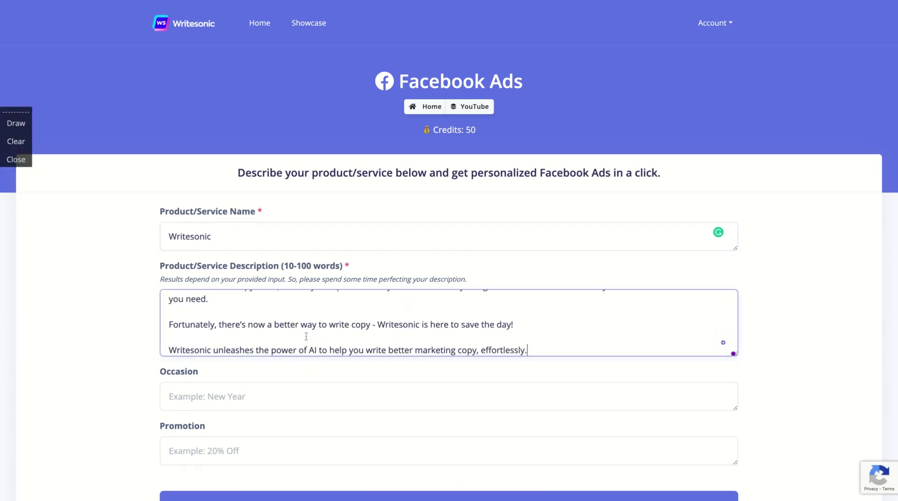
pyautogui.click(262, 461)
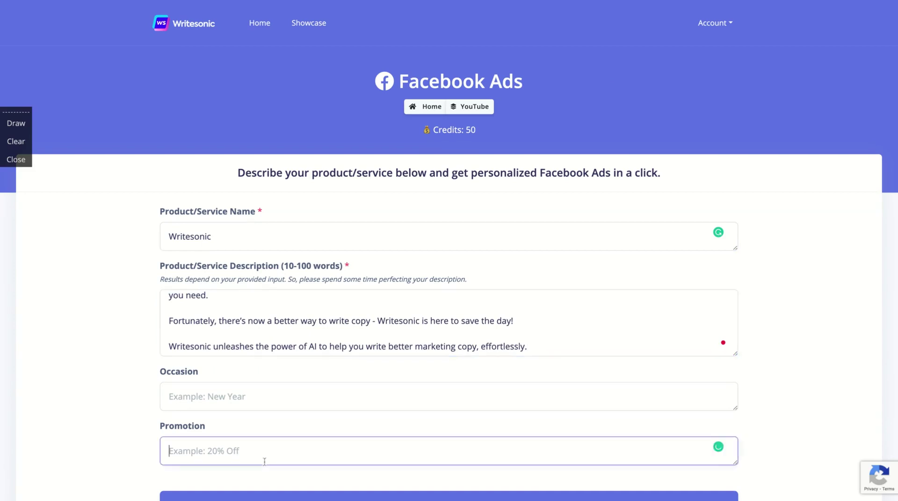
pyautogui.scroll(-2, 262, 461)
pyautogui.write('Lifetime')
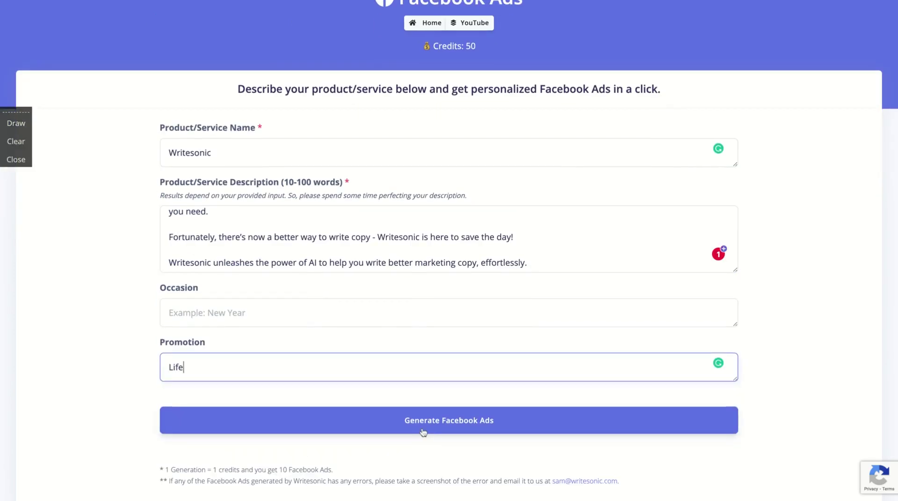
pyautogui.press('BackSpace')
pyautogui.press('BackSpace')
pyautogui.press('BackSpace')
pyautogui.press('BackSpace')
pyautogui.write('time Deal')
# Generate Facebook ads for Writesonic and scroll through the resulting ad variations.
pyautogui.click(456, 425)
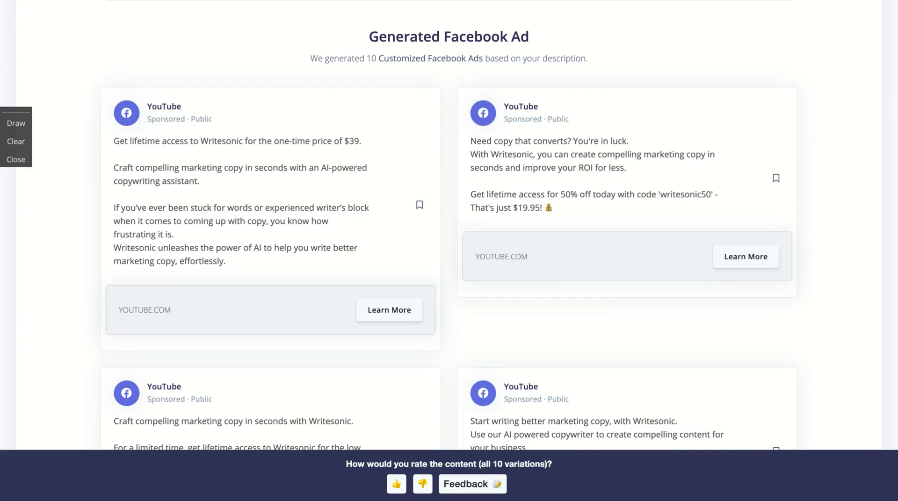
pyautogui.scroll(-1, 436, 289)
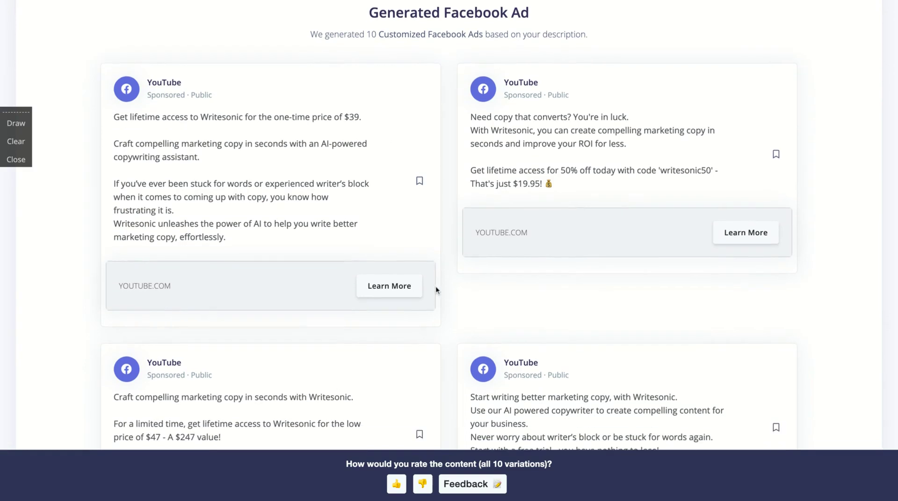
pyautogui.scroll(-5, 436, 288)
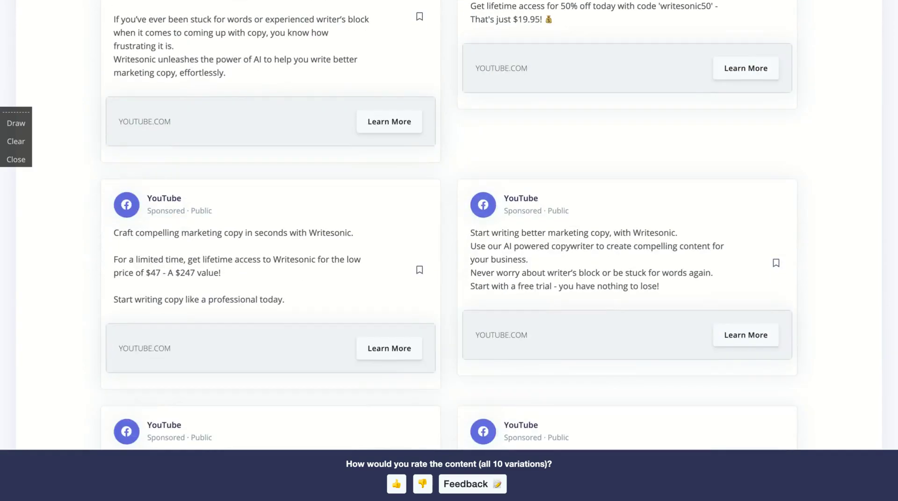
pyautogui.scroll(-6, 449, 222)
pyautogui.scroll(-7, 449, 222)
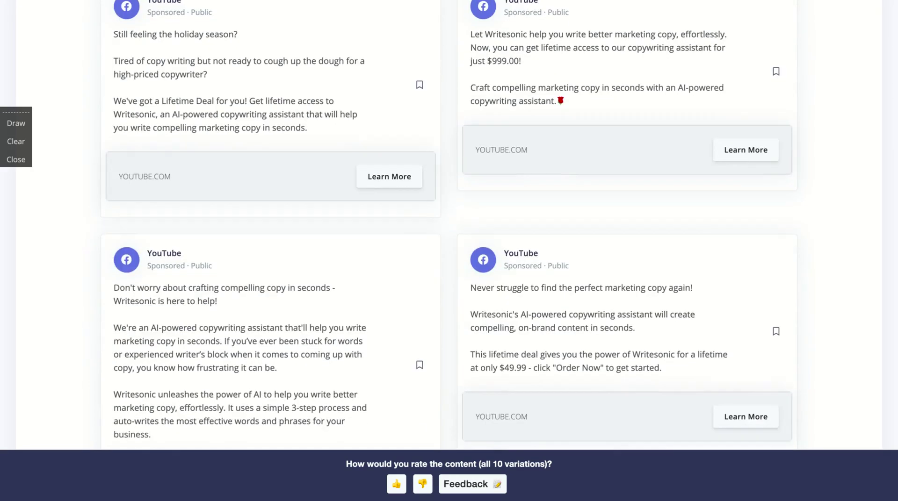
pyautogui.scroll(-5, 449, 222)
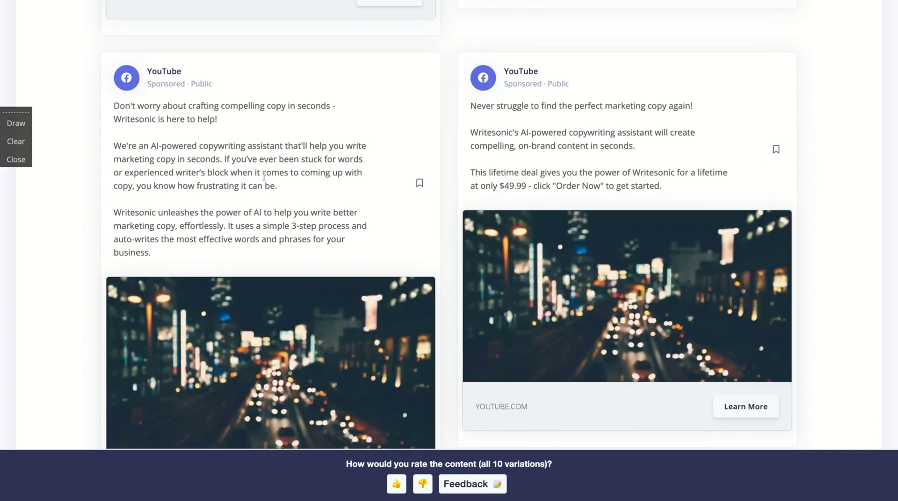
pyautogui.scroll(-2, 392, 171)
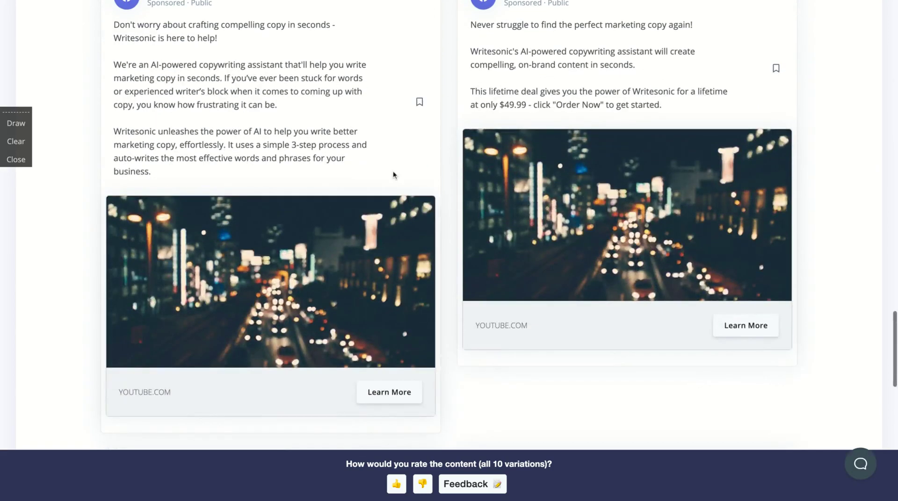
pyautogui.scroll(-1, 393, 175)
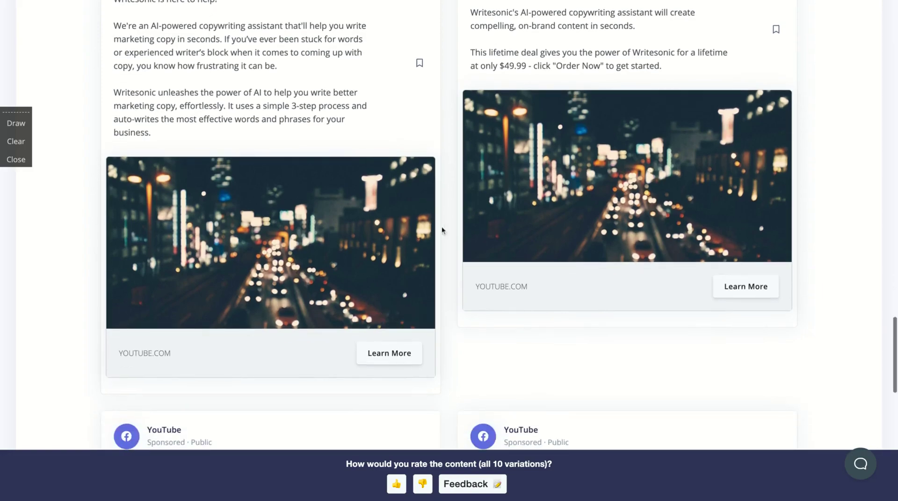
pyautogui.scroll(-12, 441, 229)
pyautogui.scroll(-4, 441, 230)
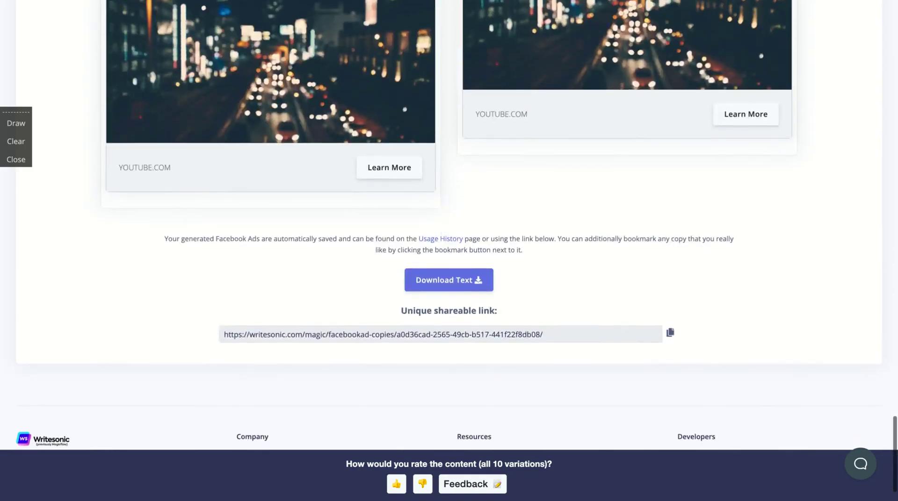
pyautogui.scroll(3, 442, 230)
pyautogui.scroll(-3, 307, 167)
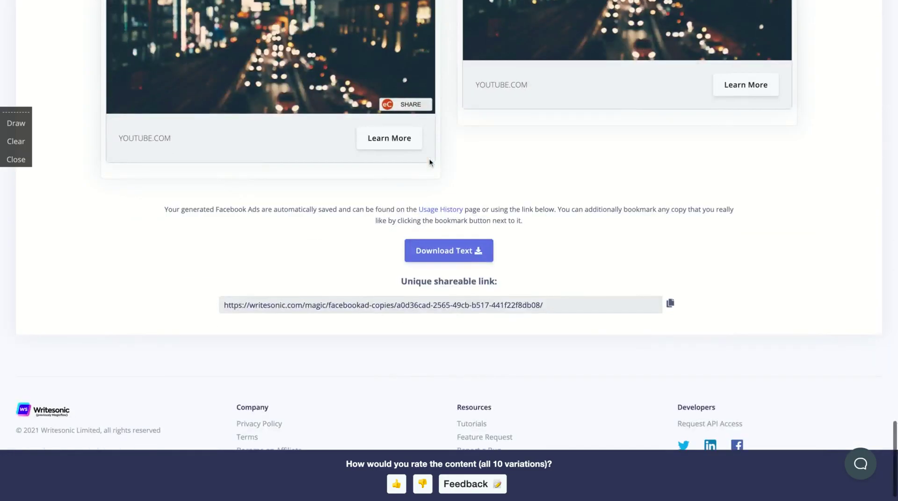
pyautogui.scroll(20, 430, 162)
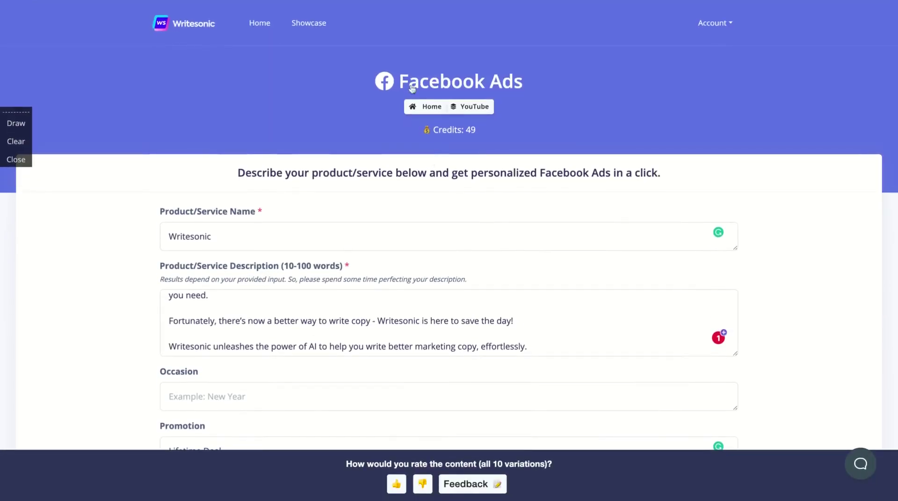
# Open the Listicle Ideas generator inside the YouTube project.
pyautogui.click(418, 108)
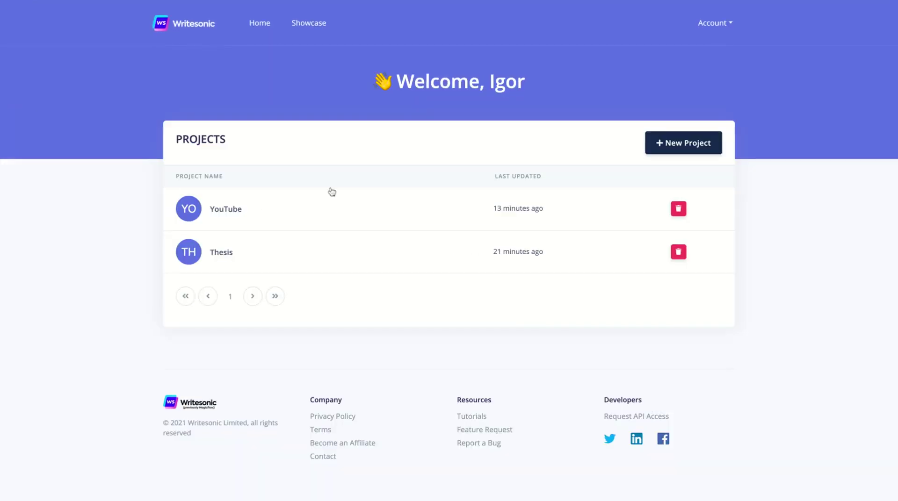
pyautogui.click(219, 210)
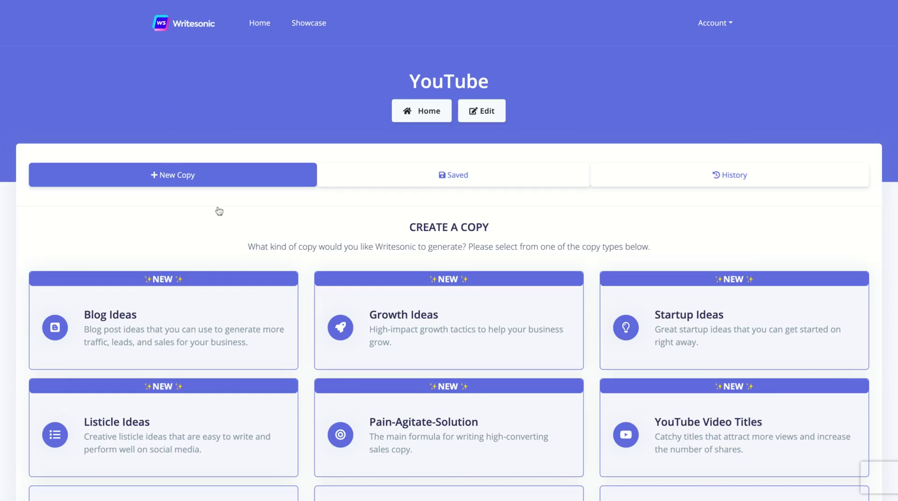
pyautogui.scroll(-4, 346, 239)
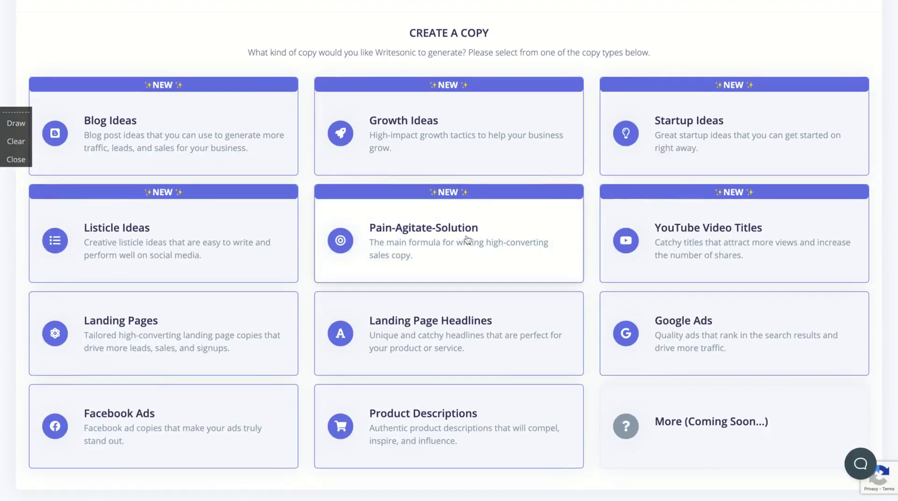
pyautogui.click(146, 248)
# Generate listicle ideas for the keyword 'software as a service' and review the five results.
pyautogui.click(245, 238)
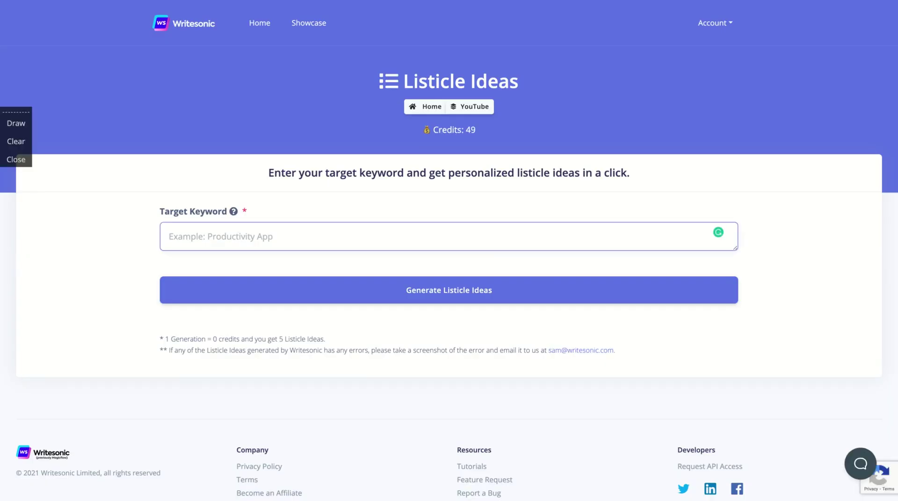
pyautogui.write('software a')
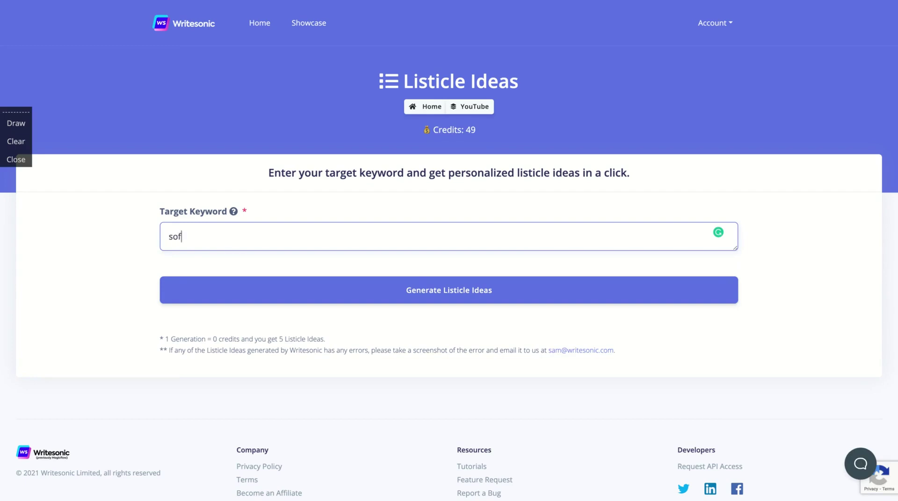
pyautogui.write('s a service')
pyautogui.click(407, 290)
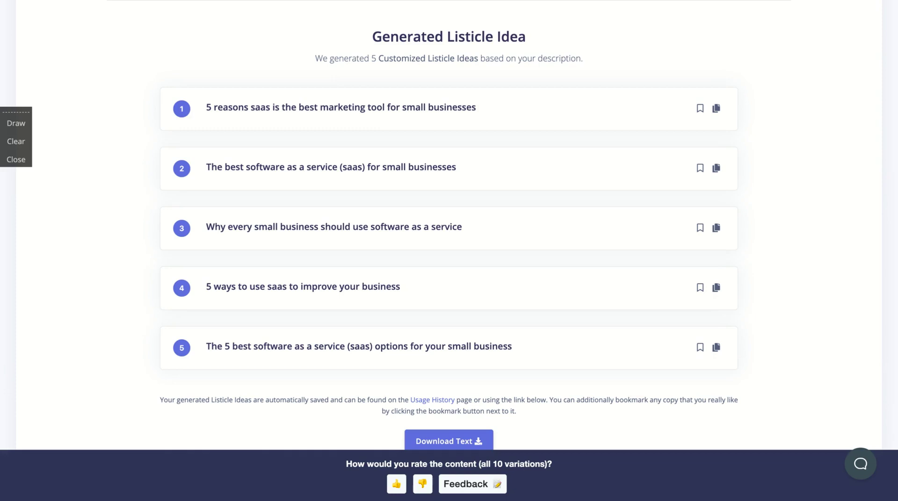
pyautogui.scroll(-5, 241, 250)
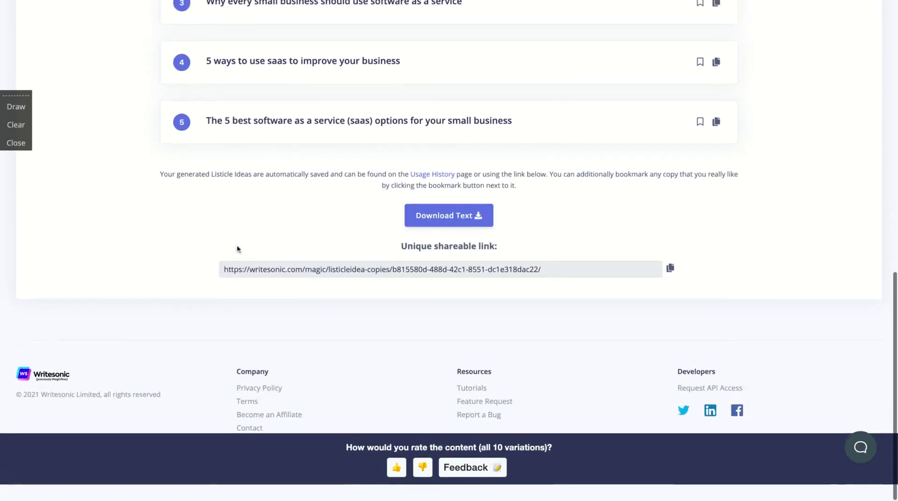
pyautogui.scroll(10, 273, 298)
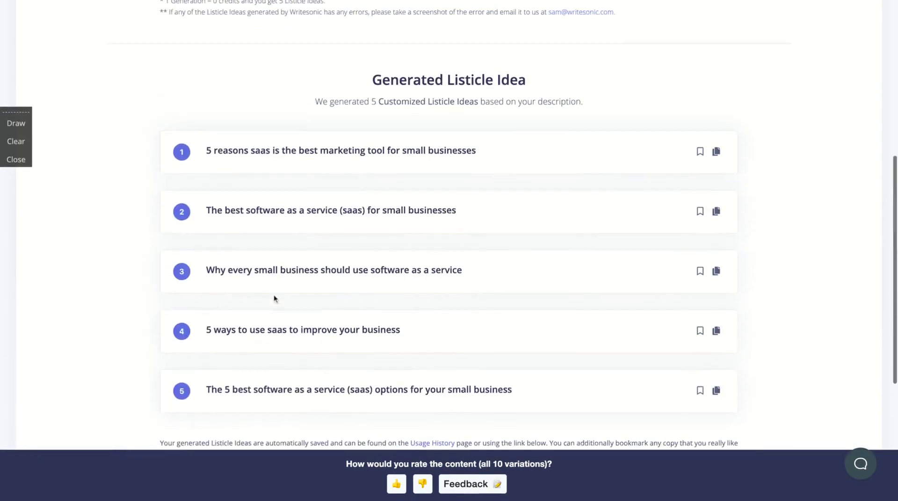
pyautogui.scroll(2, 274, 298)
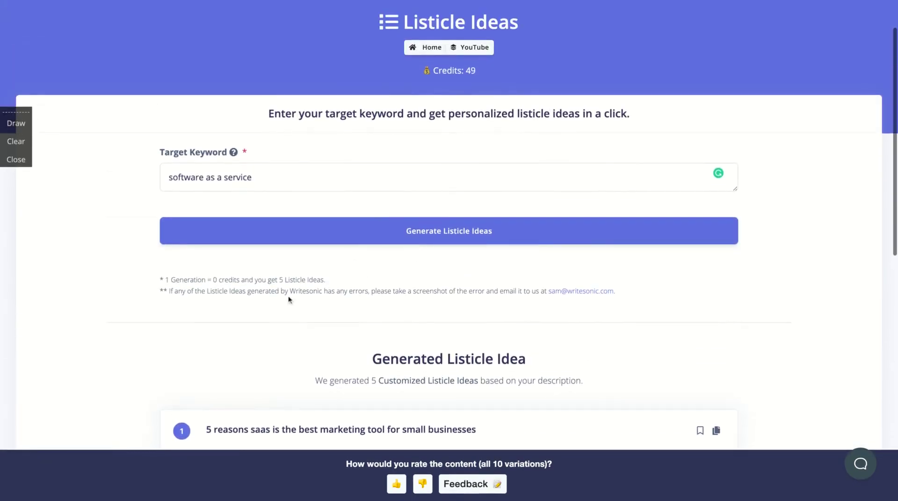
# From the dashboard, enter the YouTube project and open the Product Descriptions generator.
pyautogui.click(429, 48)
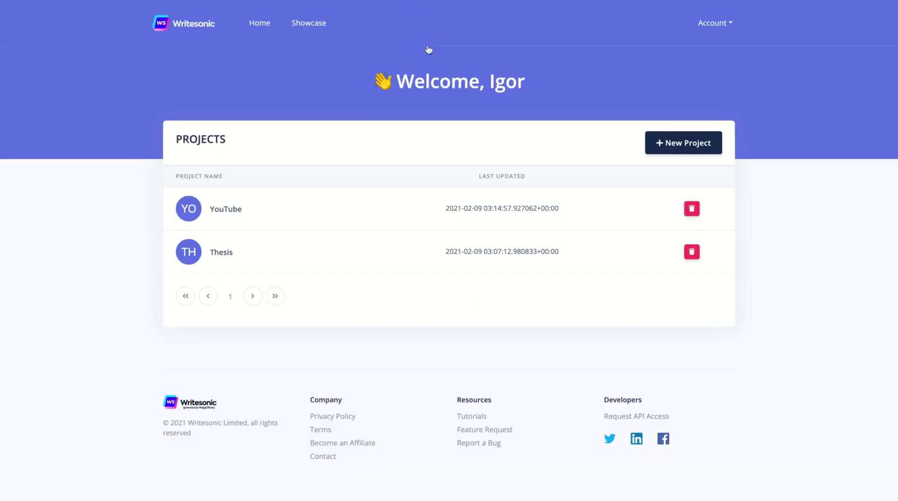
pyautogui.click(514, 208)
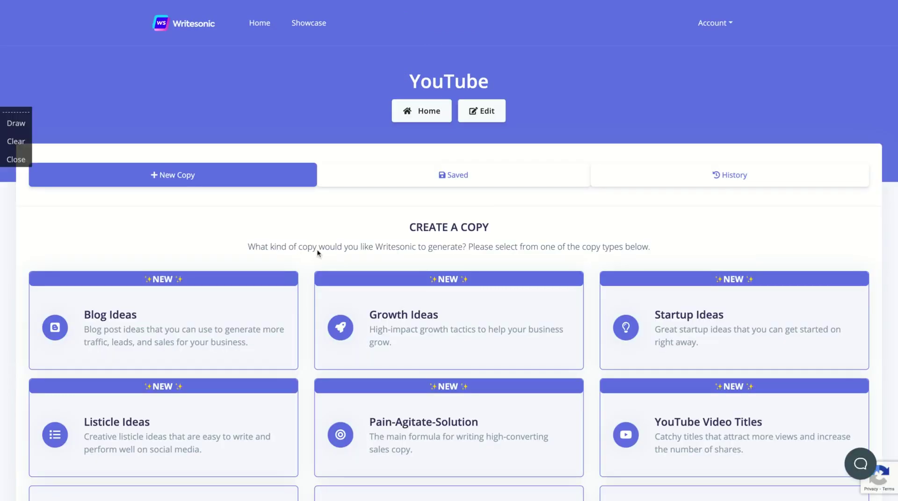
pyautogui.scroll(-2, 262, 212)
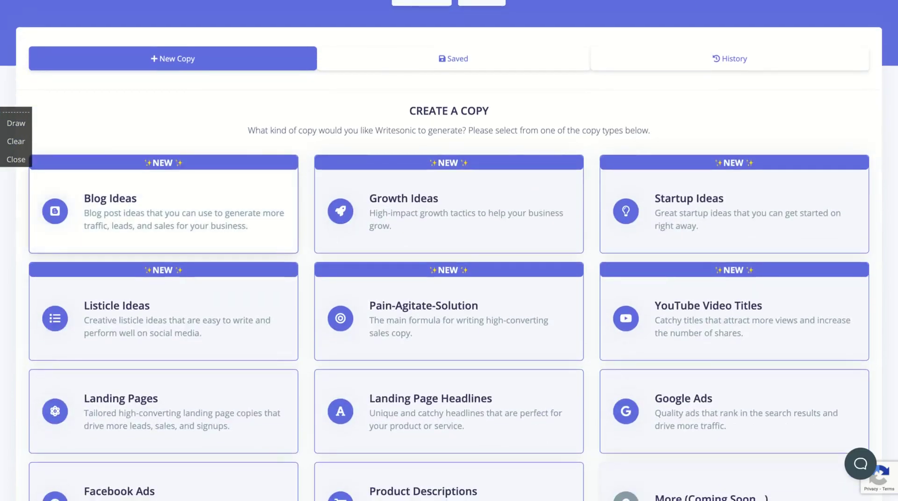
pyautogui.scroll(-3, 311, 286)
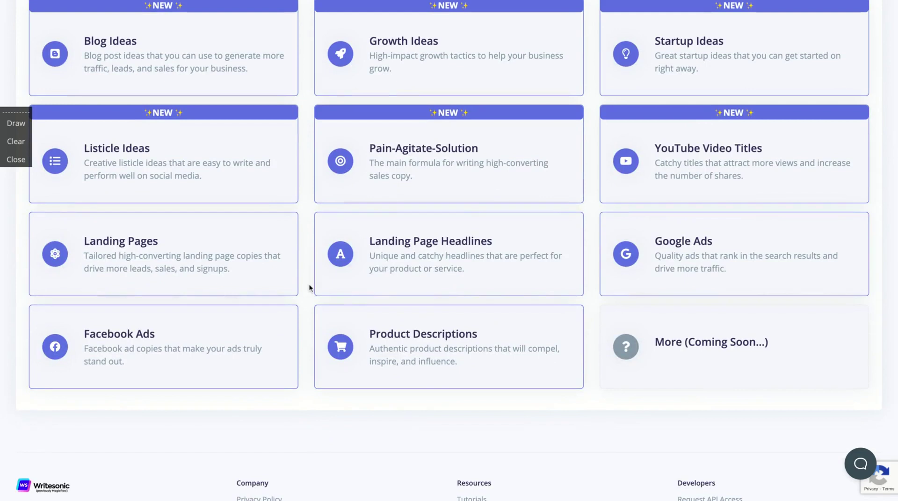
pyautogui.scroll(2, 309, 287)
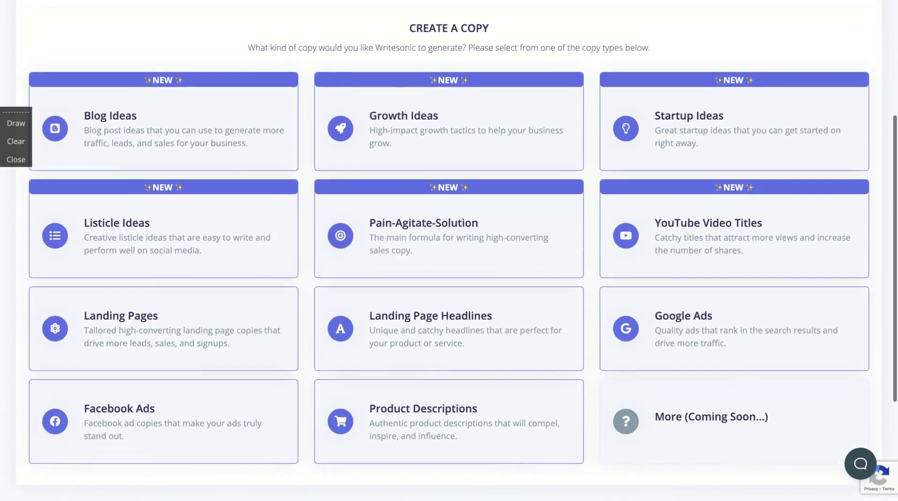
pyautogui.click(422, 454)
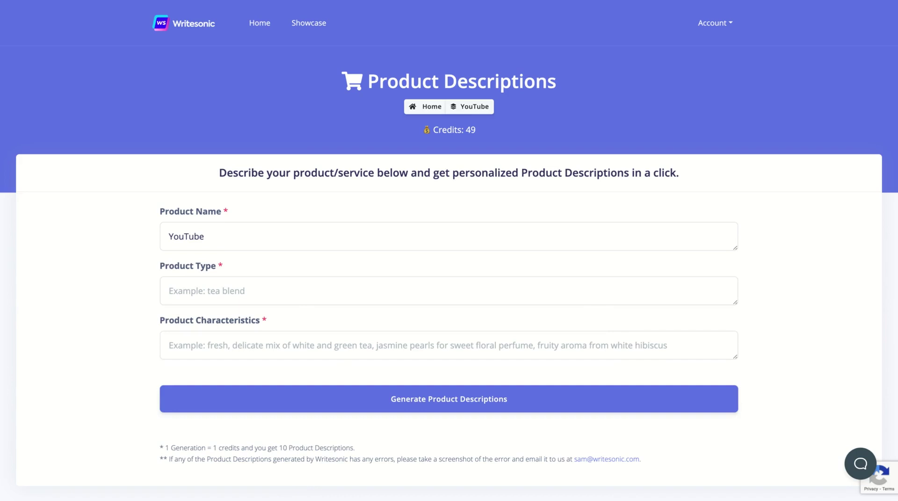
# Change the product name from YouTube to 'Writesonic' with product type 'AI Copywriting'.
pyautogui.doubleClick(212, 236)
pyautogui.write('Writesonic')
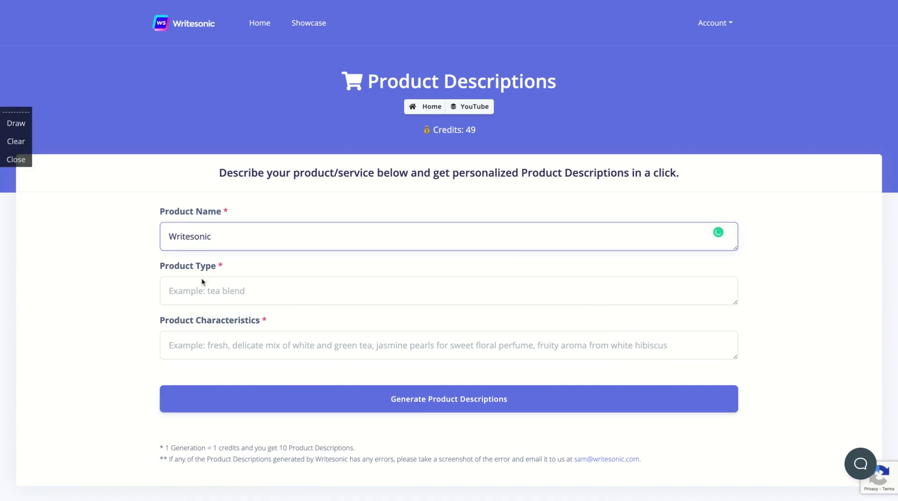
pyautogui.click(200, 283)
pyautogui.write('AI C')
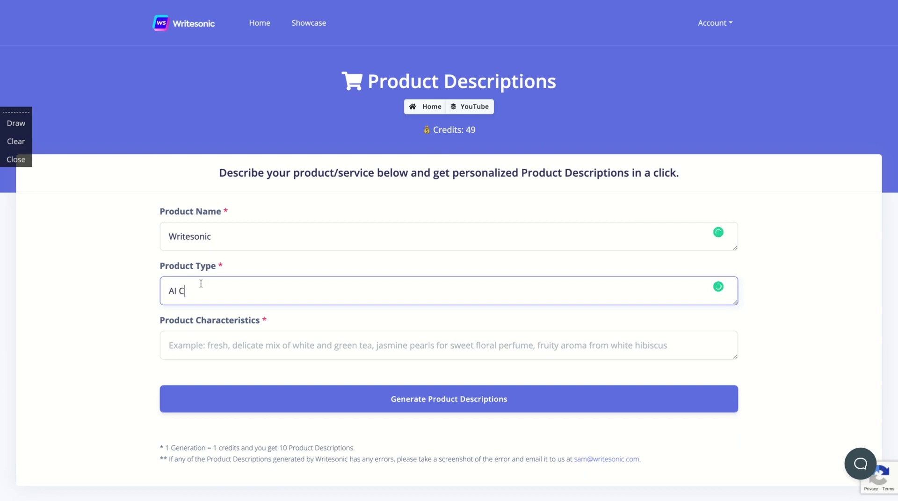
pyautogui.write('opywriting')
# Paste the AI-powered copywriting assistant sentence into Product Characteristics.
pyautogui.click(691, 1)
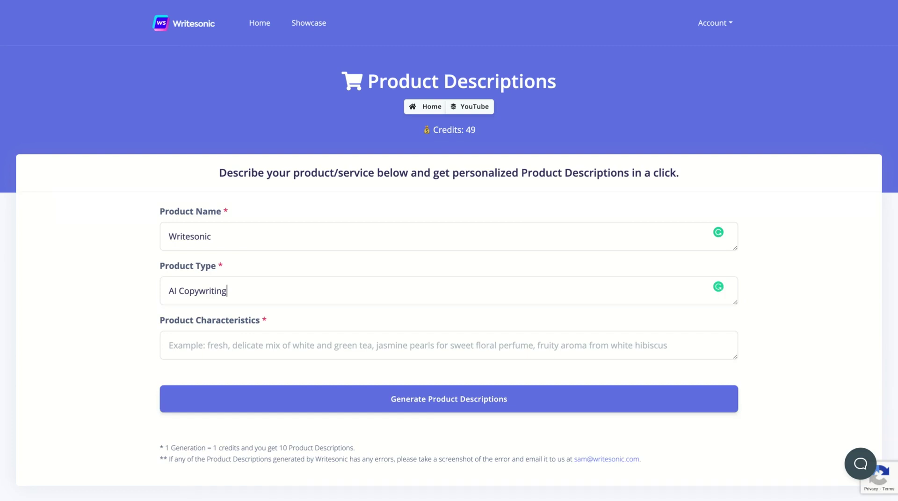
pyautogui.click(343, 350)
pyautogui.write('Craft compelling marketing copy in seconds with an AI-powered copywriting assistant.')
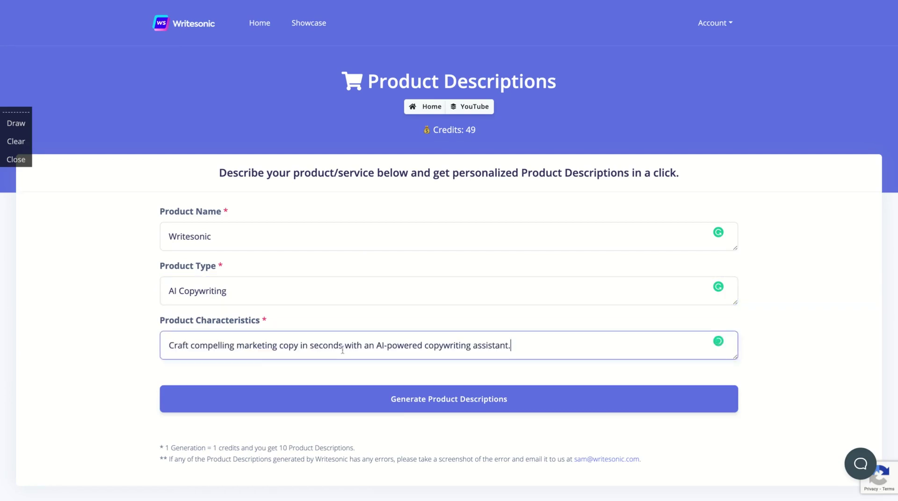
# Generate ten product descriptions for Writesonic, costing one credit, and scroll through them.
pyautogui.click(409, 398)
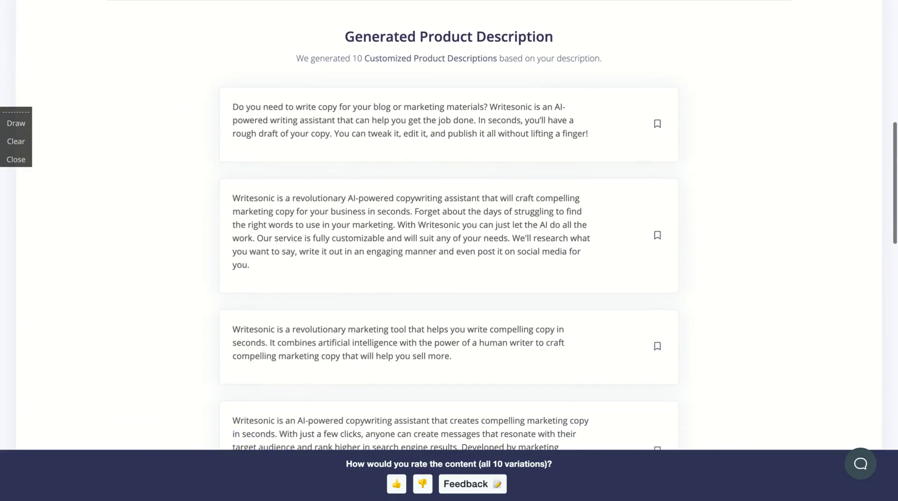
pyautogui.scroll(-12, 268, 309)
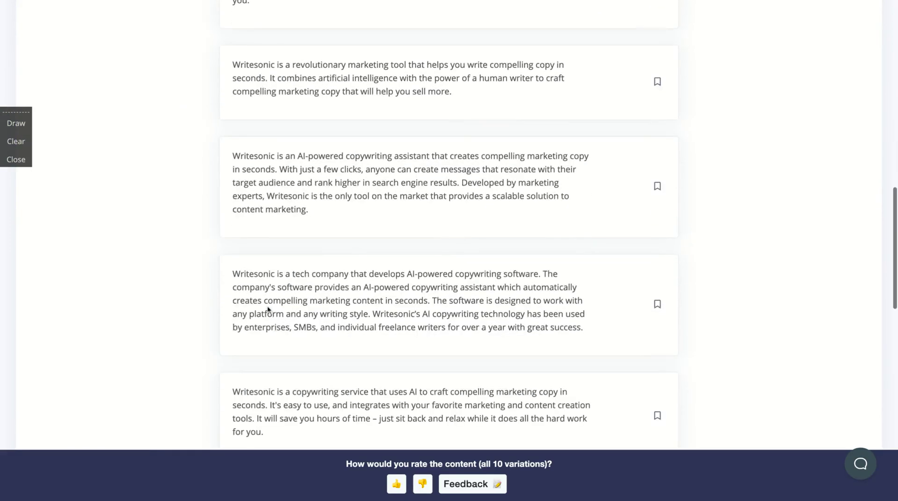
pyautogui.scroll(10, 268, 309)
pyautogui.scroll(4, 449, 224)
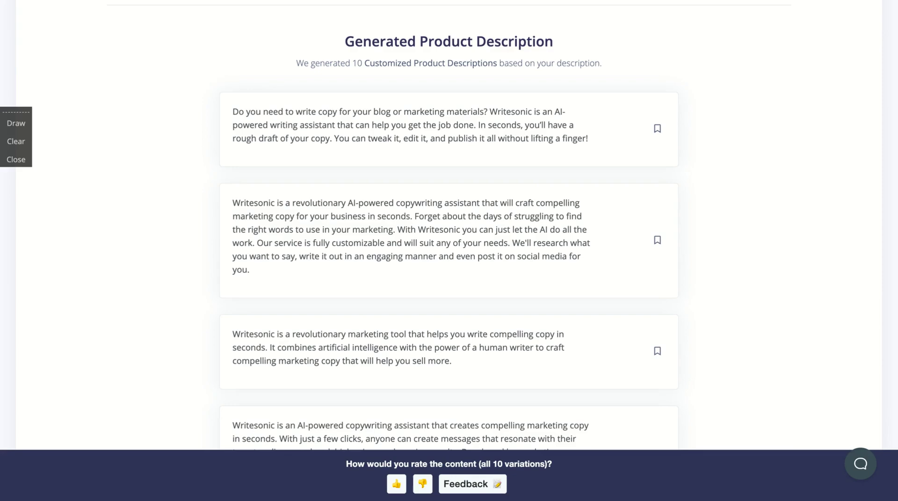
pyautogui.scroll(10, 382, 136)
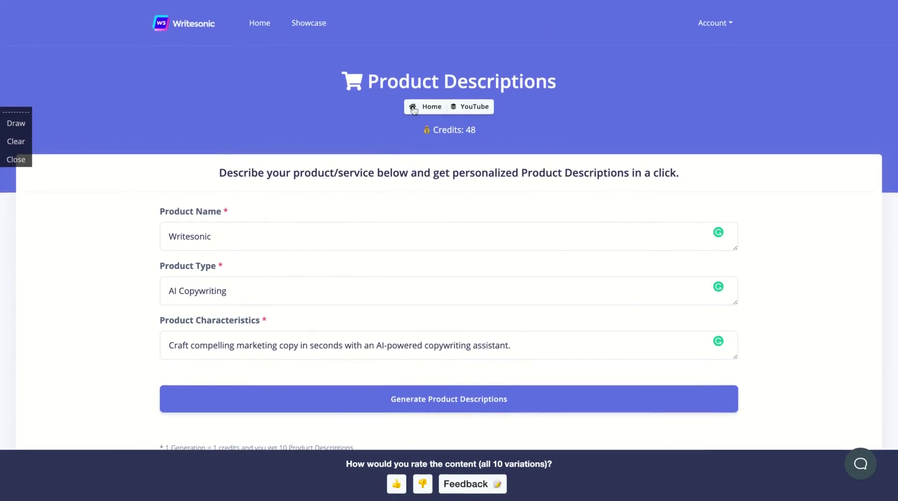
# Go back via the Home breadcrumb to the dashboard listing the YouTube and Thesis projects.
pyautogui.click(413, 108)
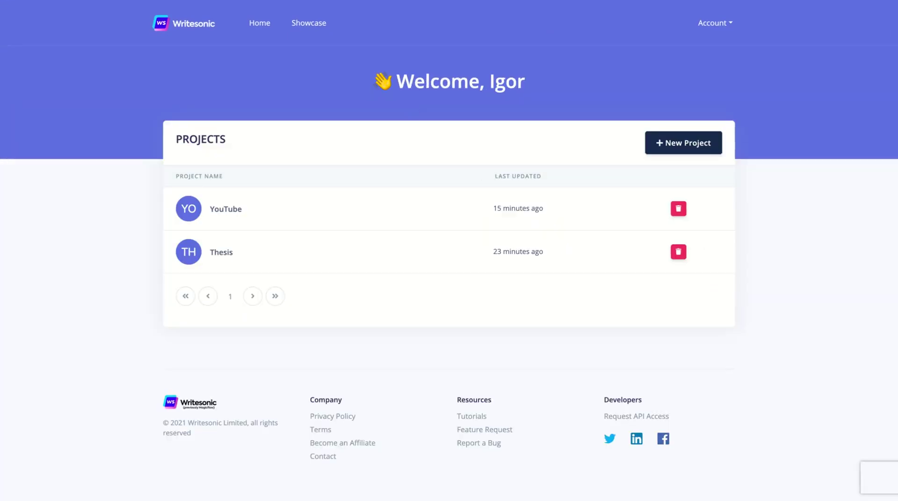